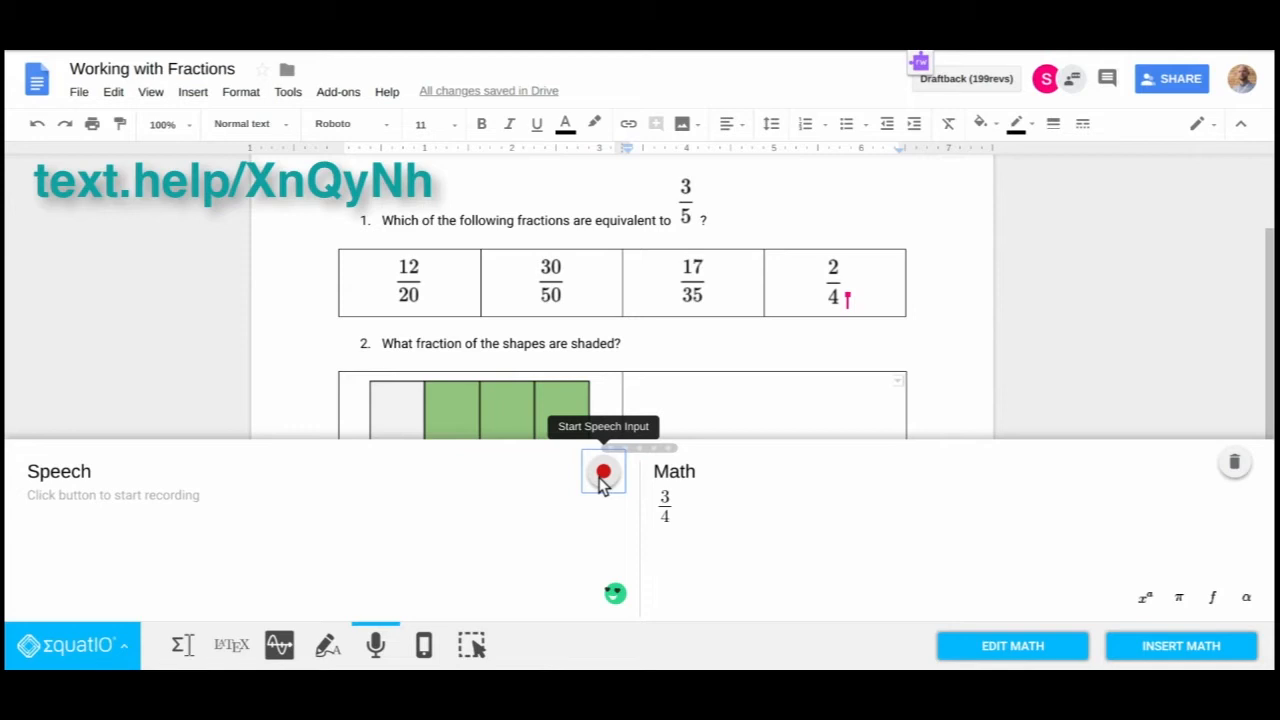
Step: Insert the fraction 3/4 into the answer cell beside question 2's shaded rectangle and reopen the inserted fraction for editing
click(1129, 643)
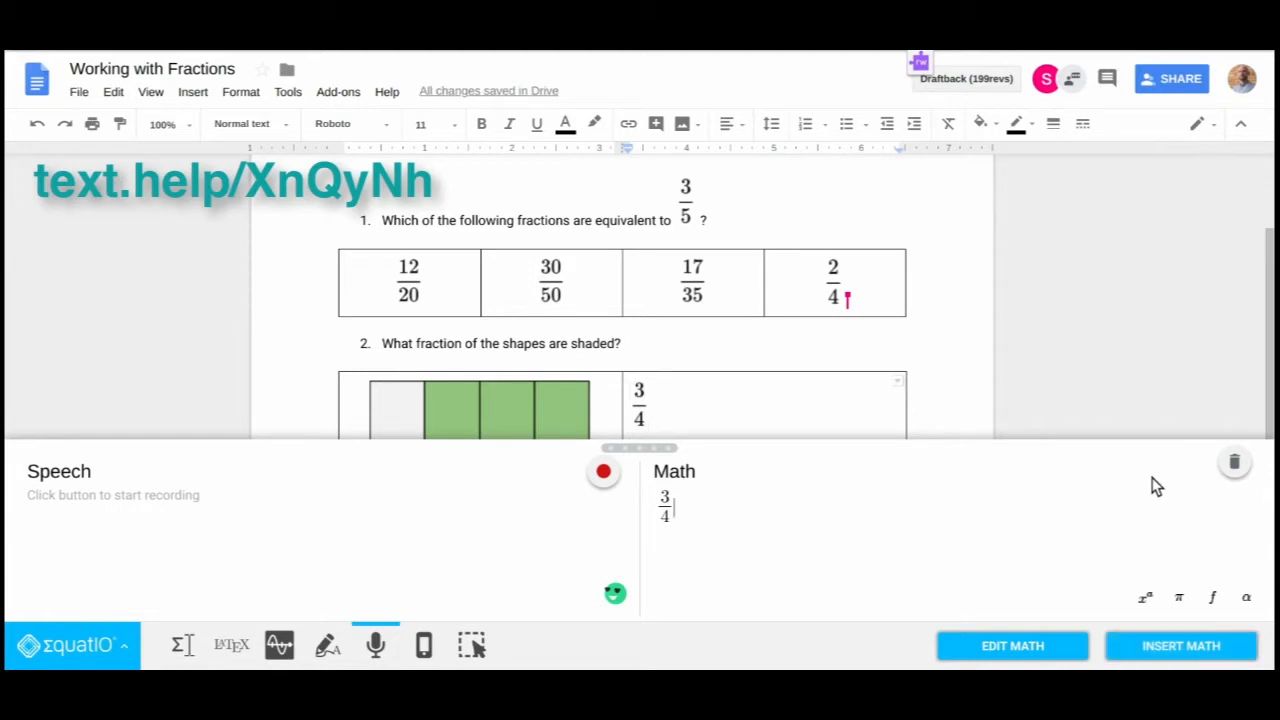
click(1234, 463)
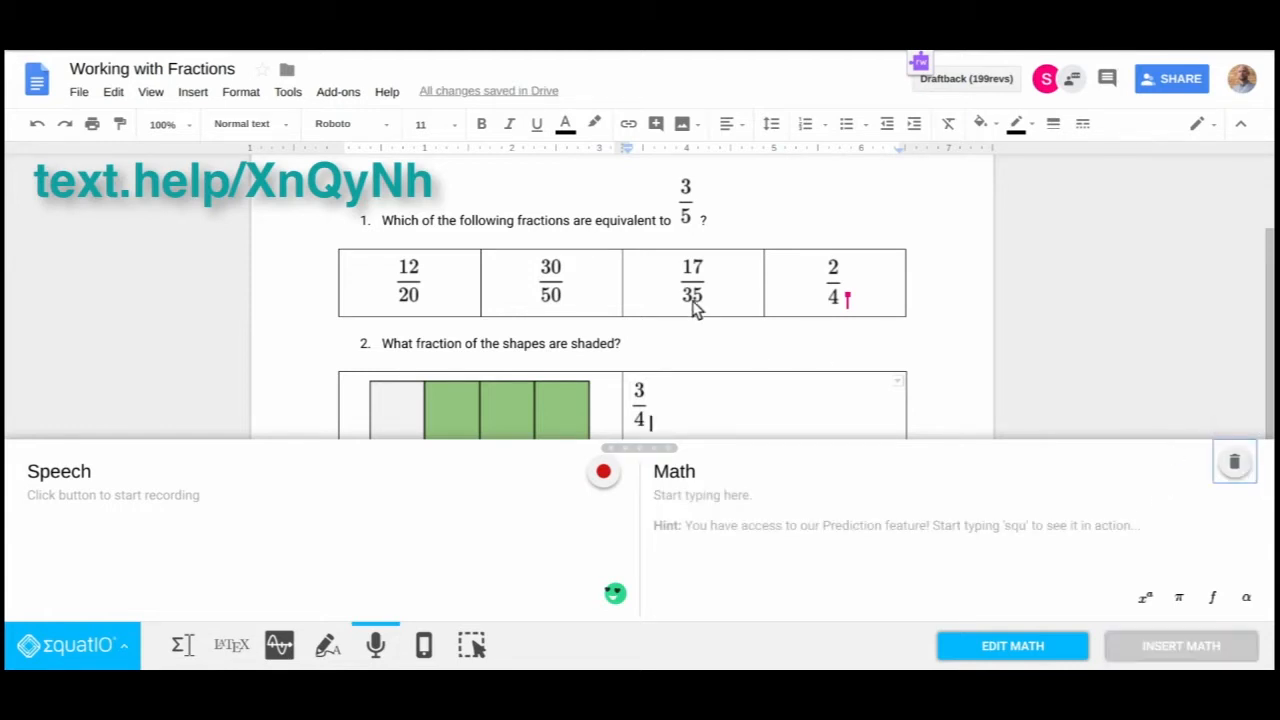
click(641, 410)
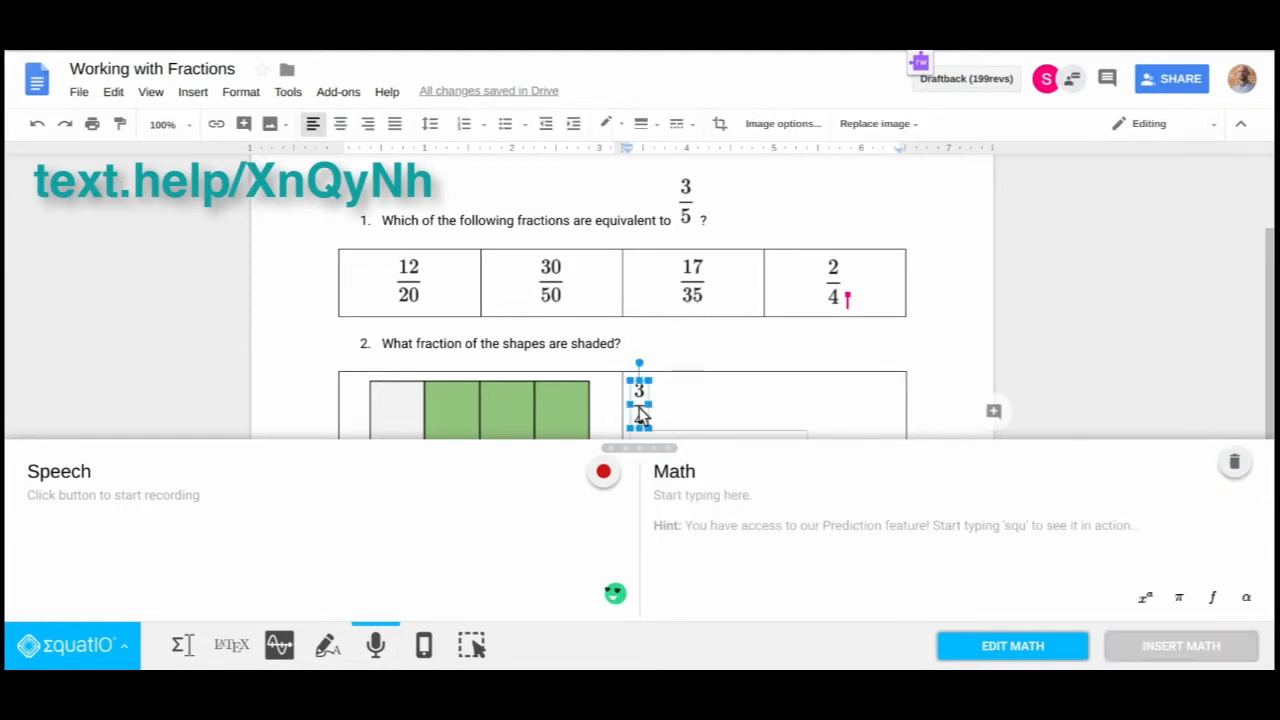
click(989, 644)
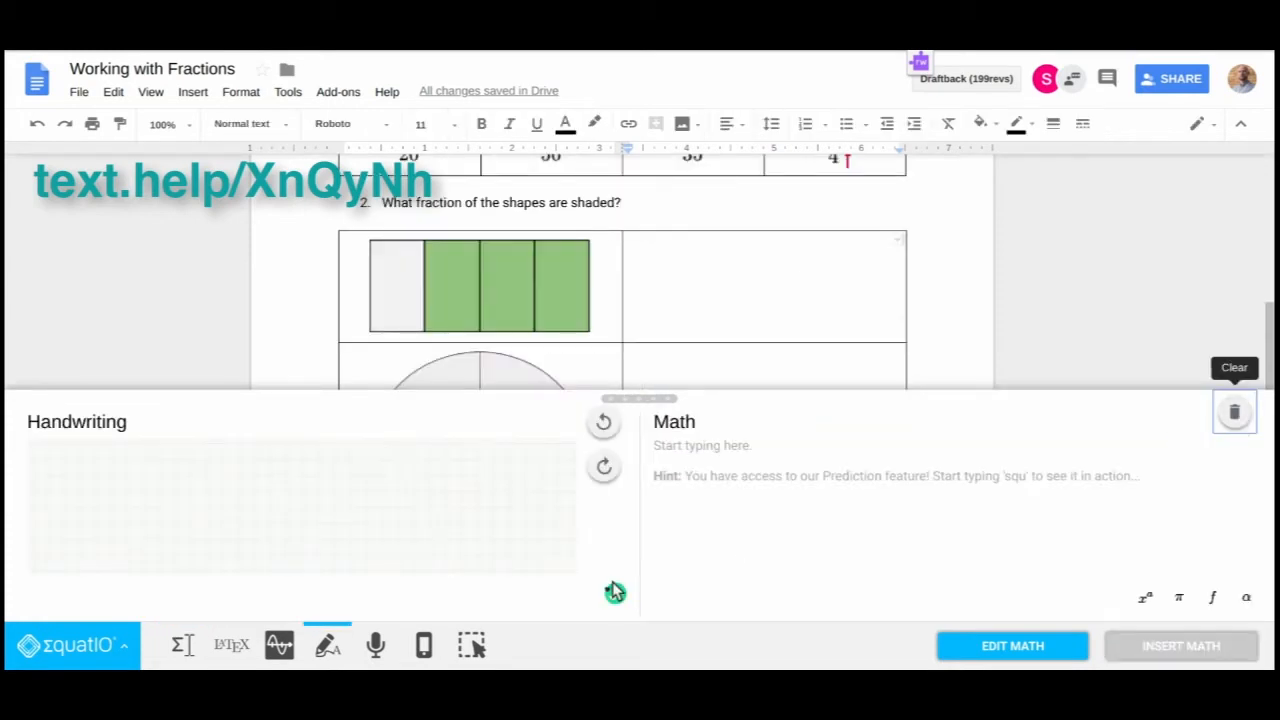
Step: Open EquatIO Mobile to view the QR code and instructions for connecting a phone
click(423, 648)
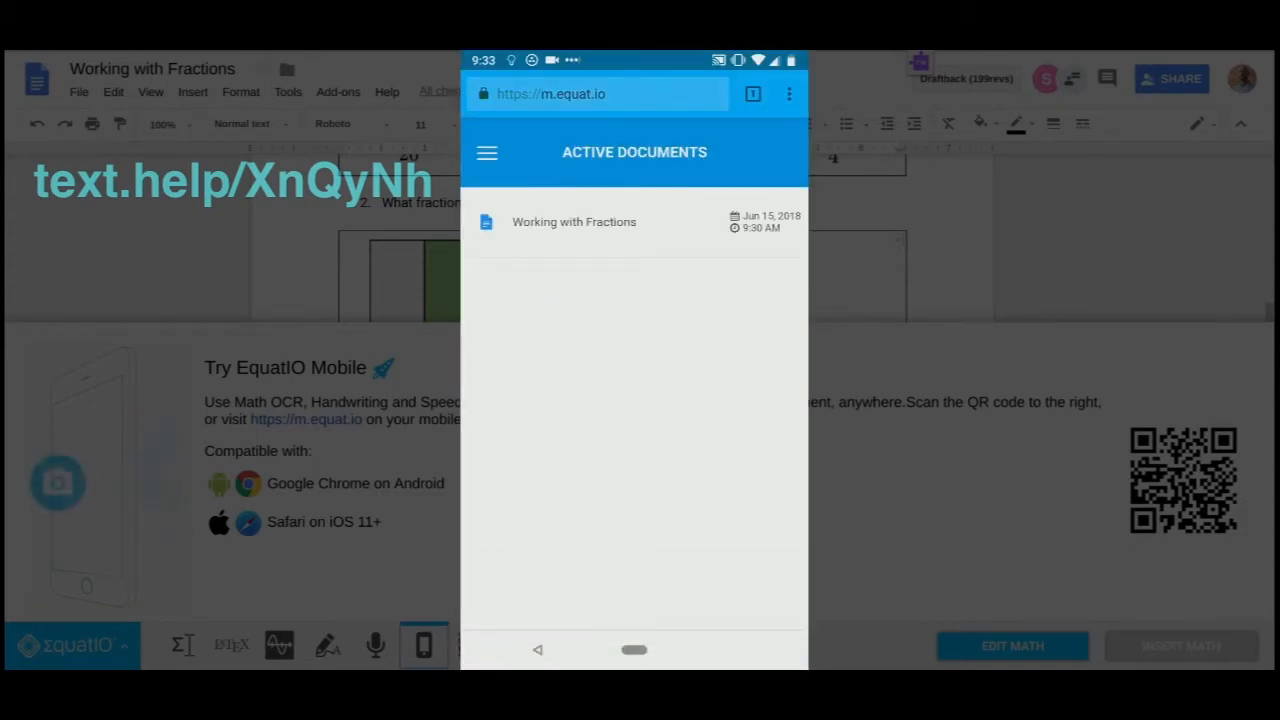
click(435, 642)
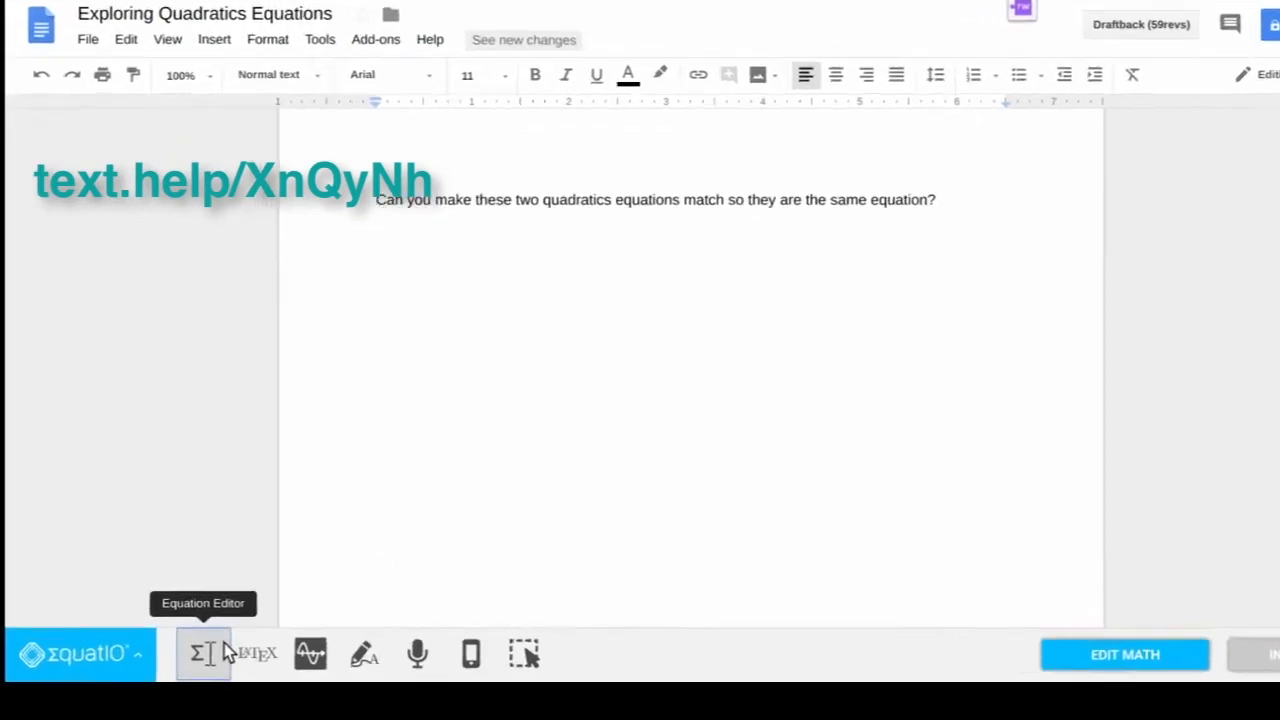
Step: Create the equation y = x² + bx + c in the Equation Editor and insert it below the question
click(224, 650)
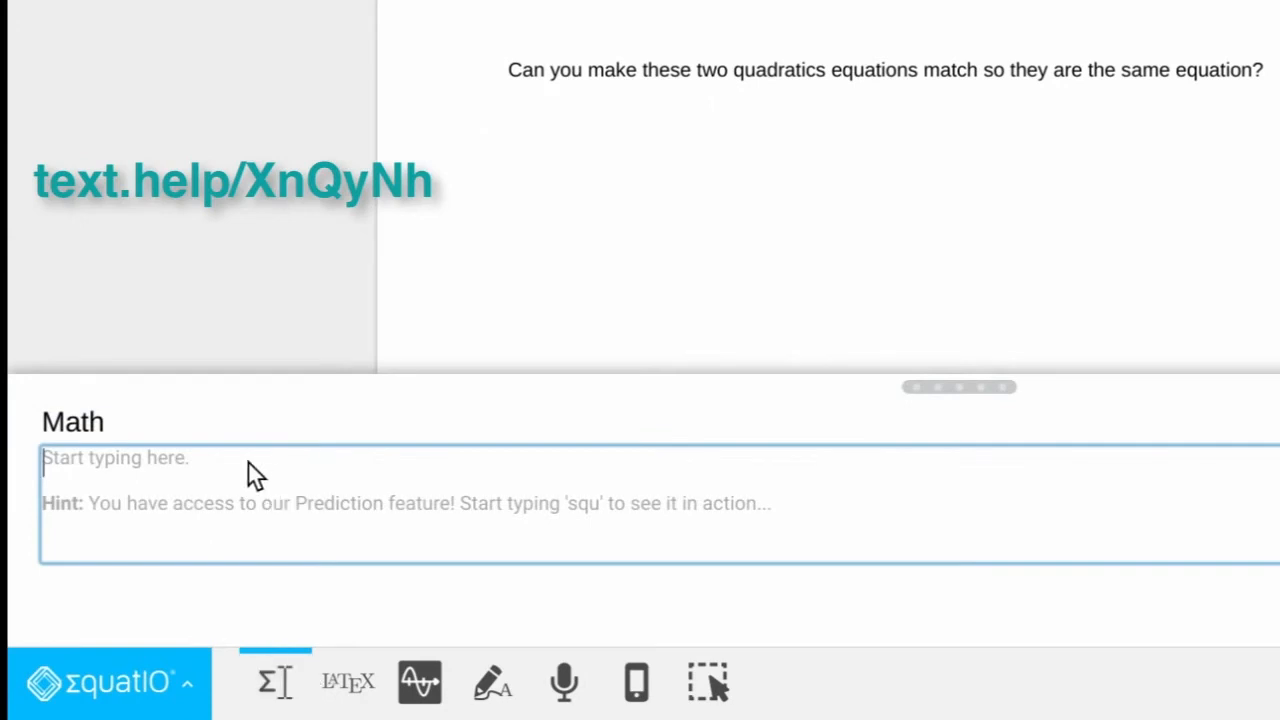
text(y = )
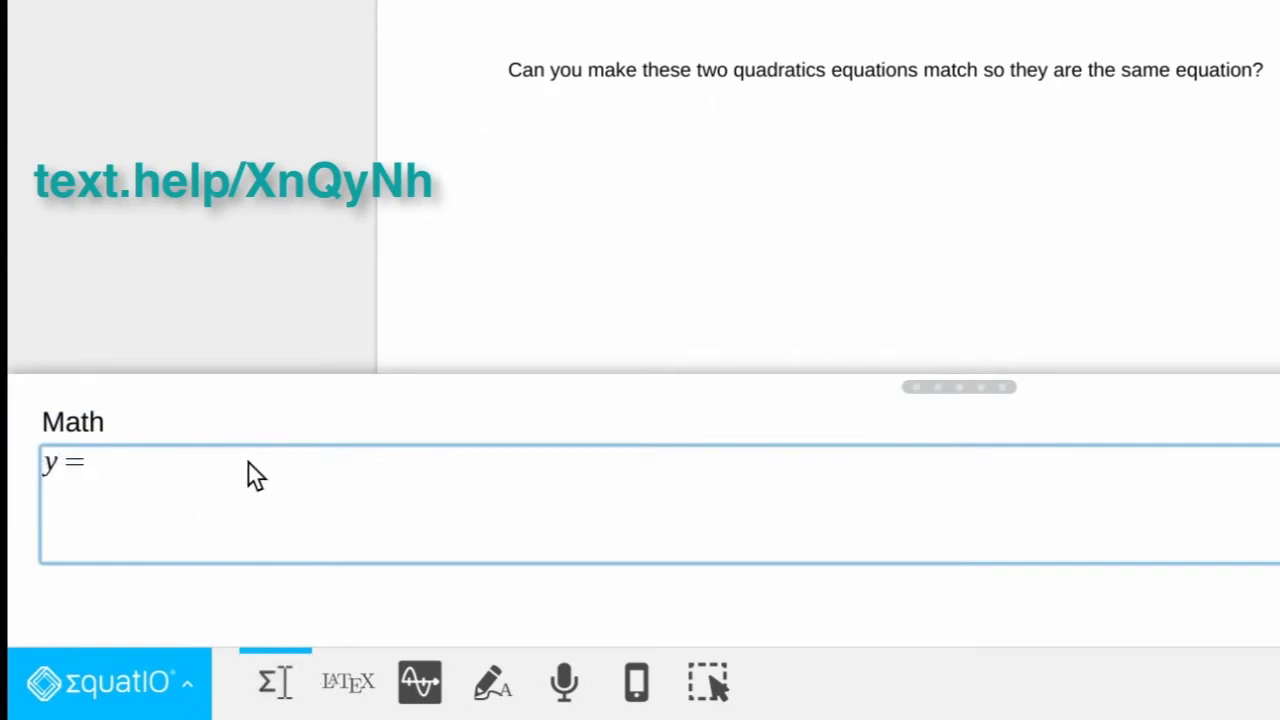
text(xsqu)
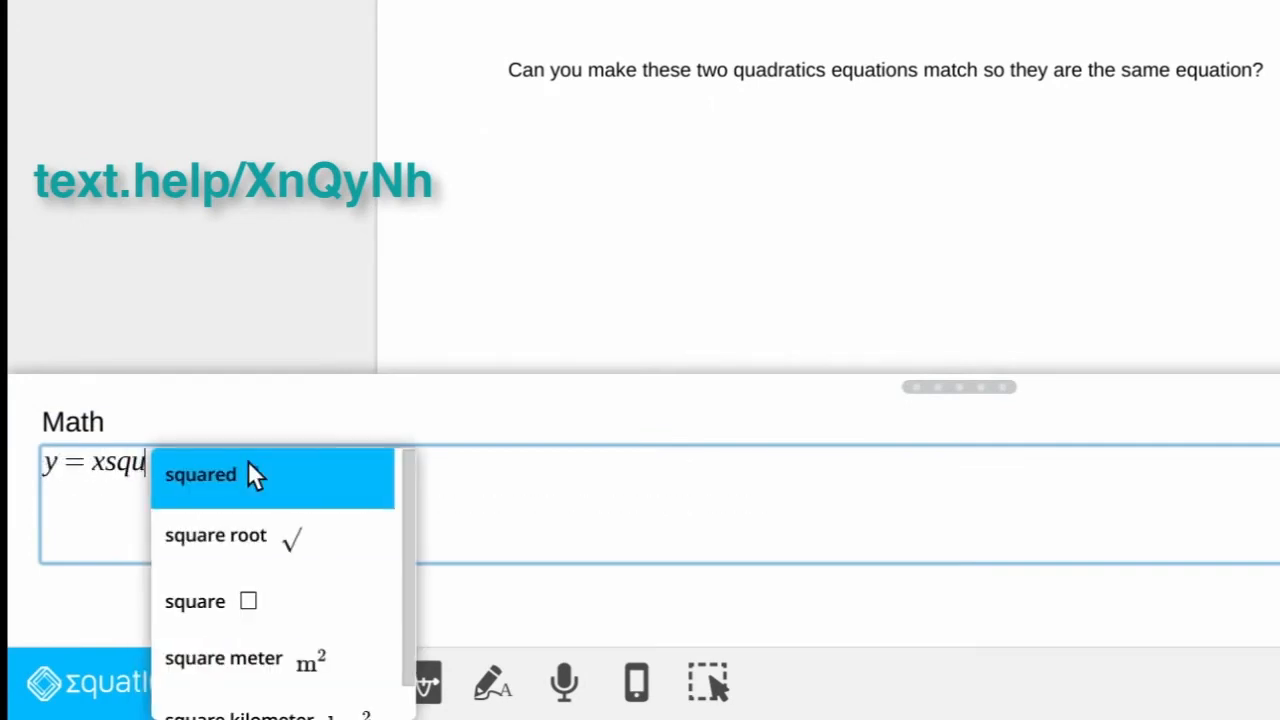
click(306, 481)
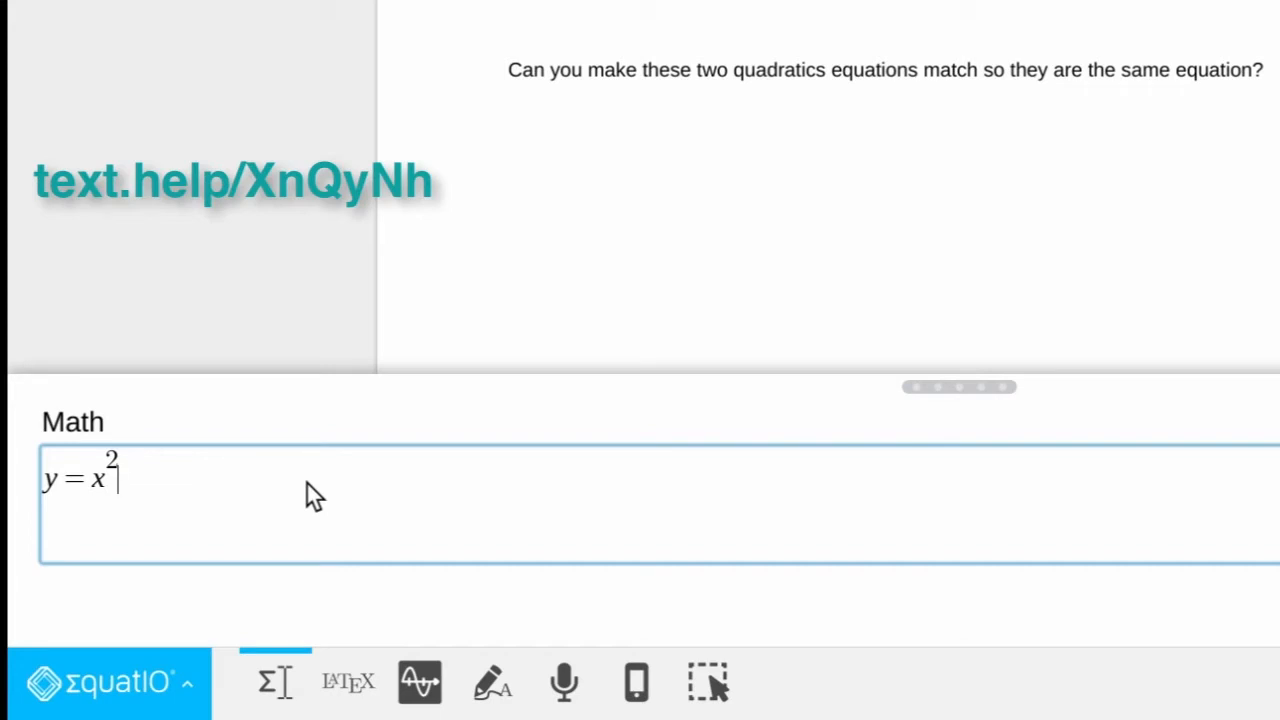
text(+bx+c)
click(1278, 605)
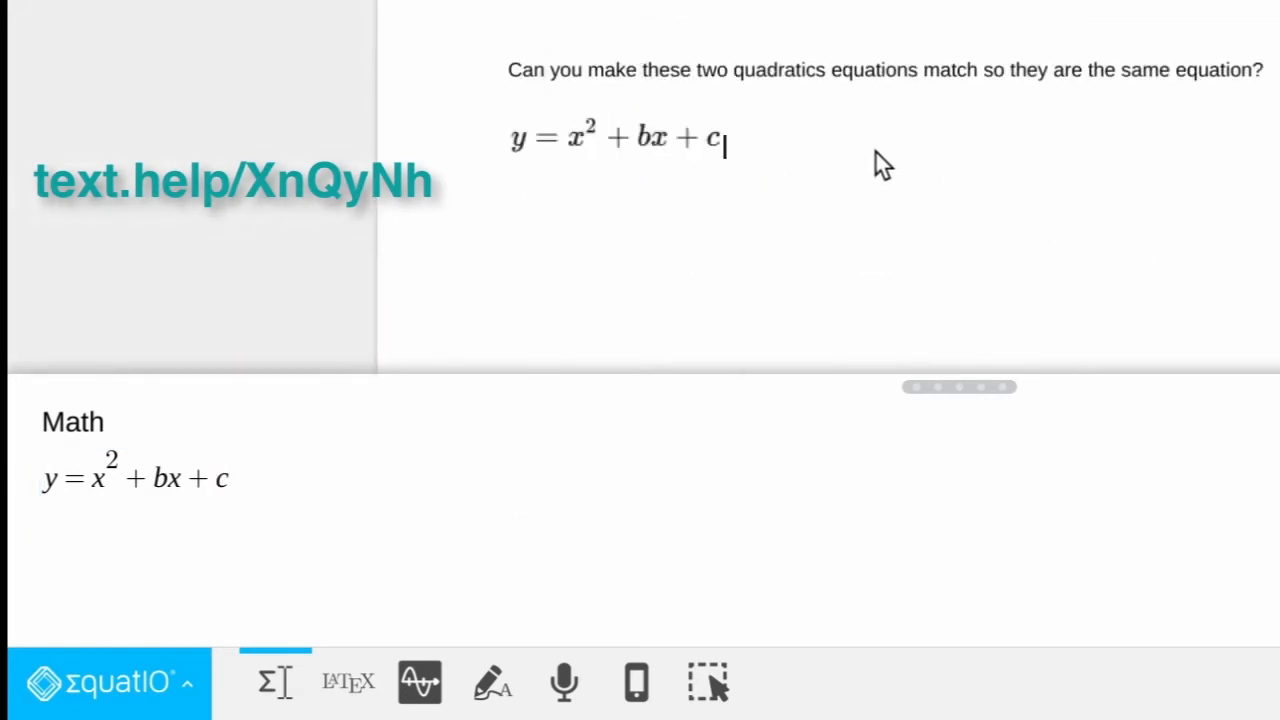
Step: Clear the math editor and insert the equation y = (x + m)(x + n) on a new line below the first equation
key(Return)
click(1278, 560)
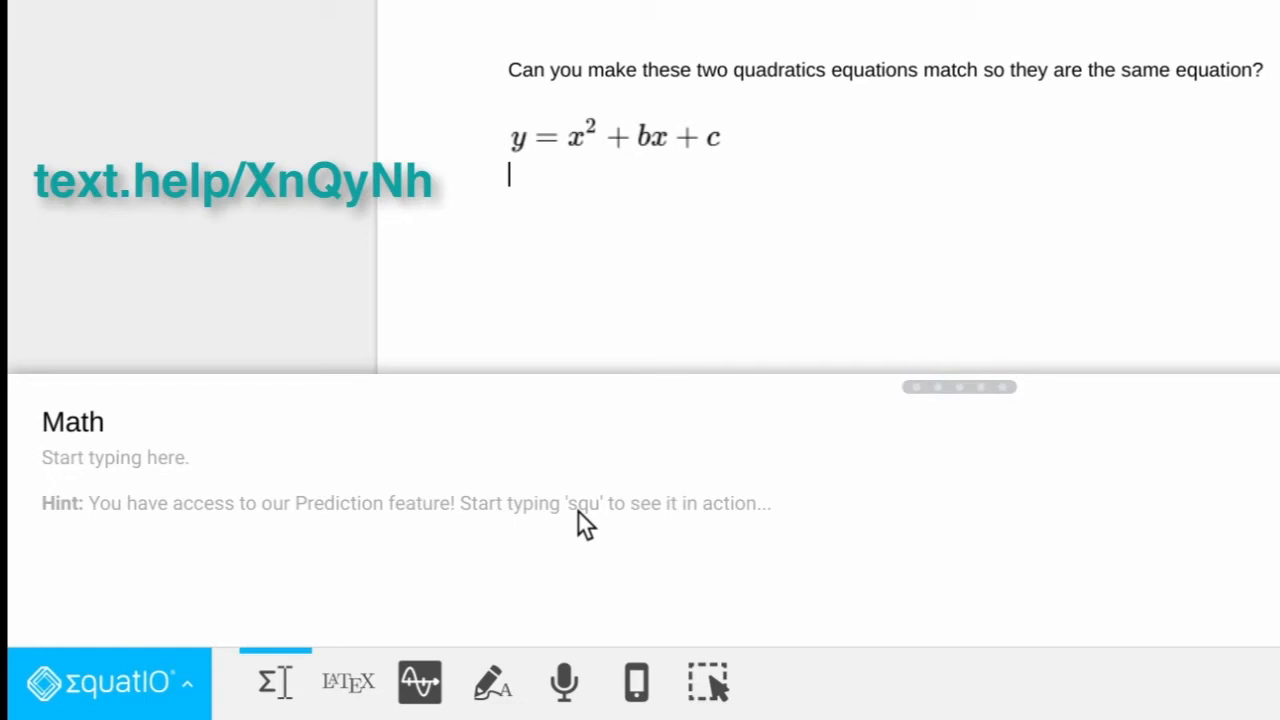
click(471, 466)
text(y=(x+m()
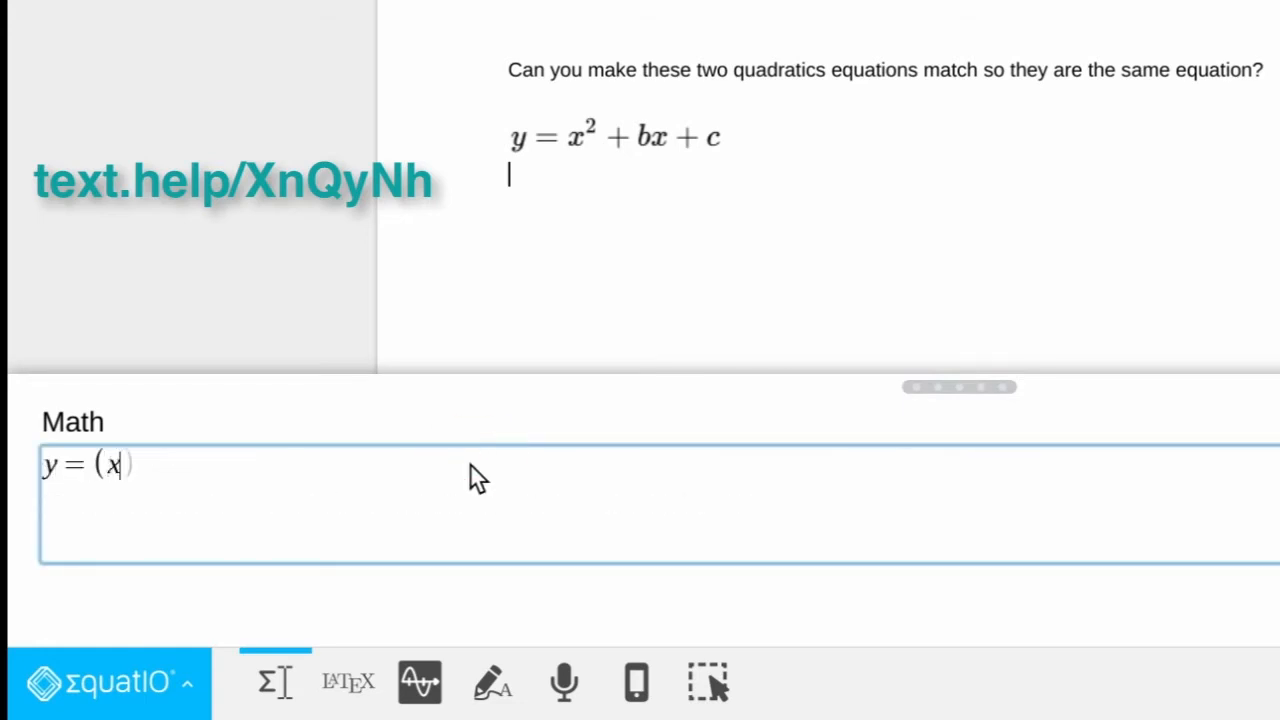
key(BackSpace)
text()(x+n))
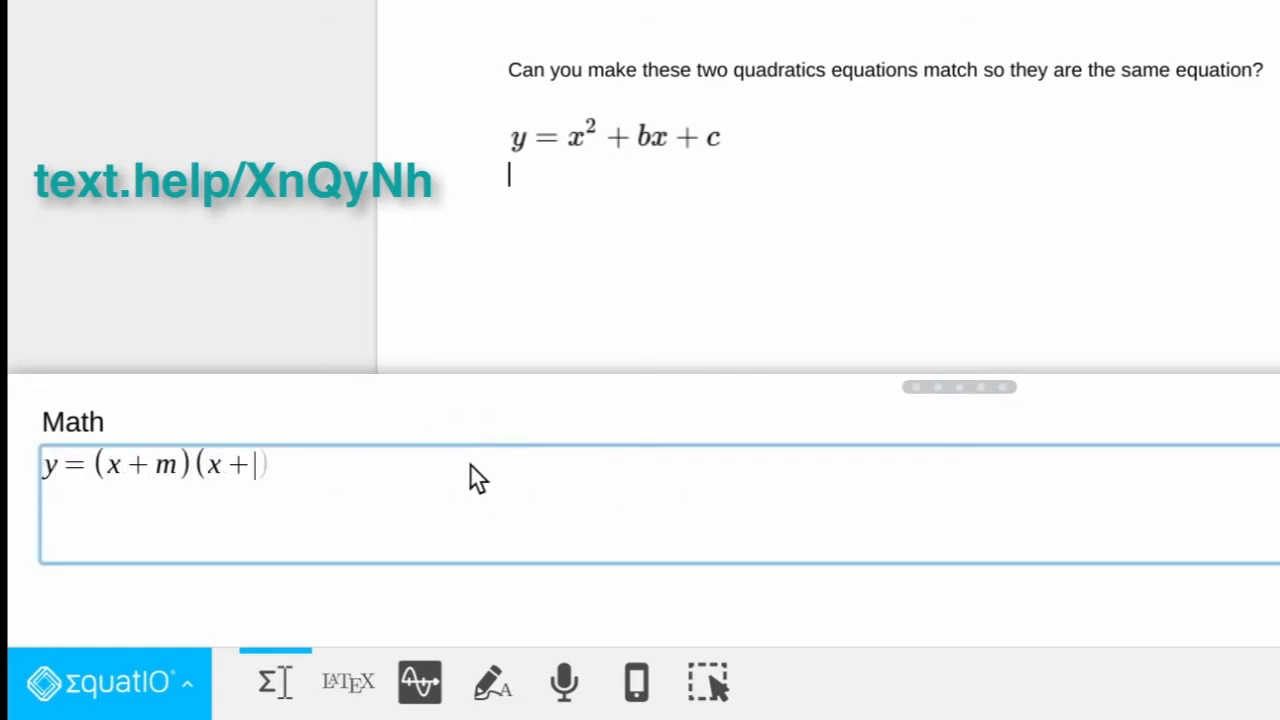
click(1234, 650)
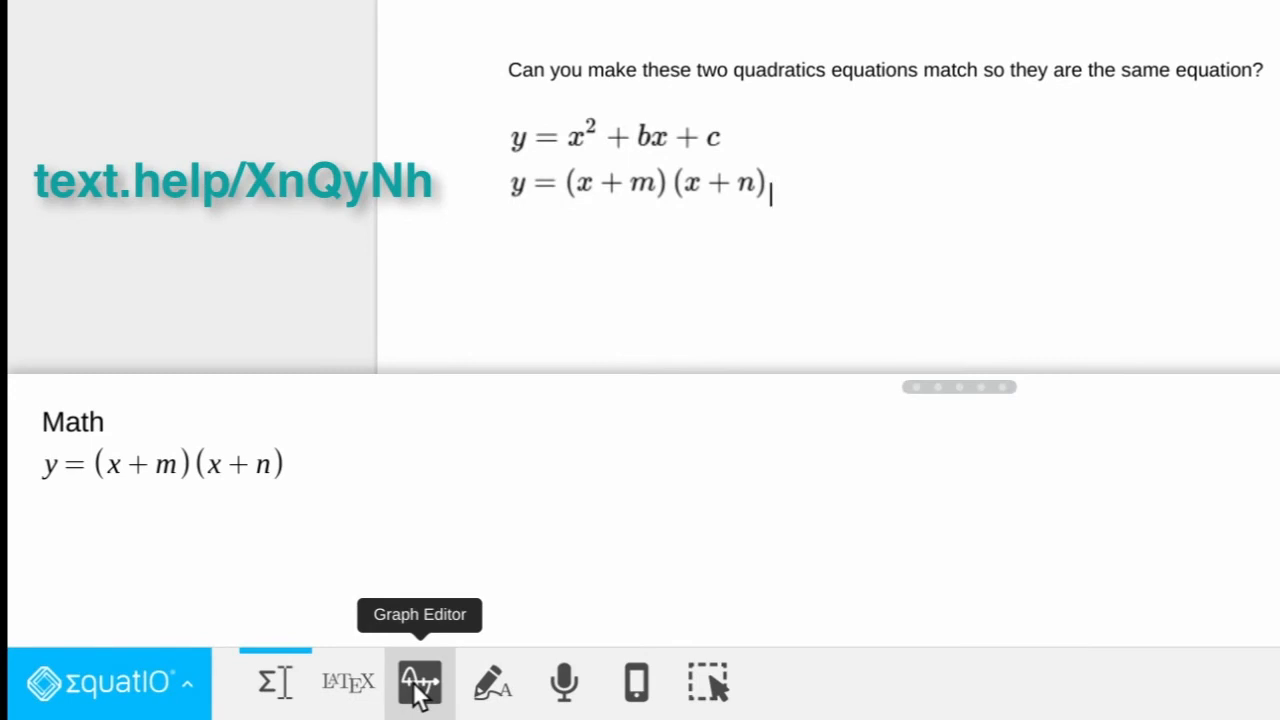
Step: Graph y = x² + bx + c and y = (x + m)(x + n) with b, c, m and n at 1, and insert the graph
click(419, 688)
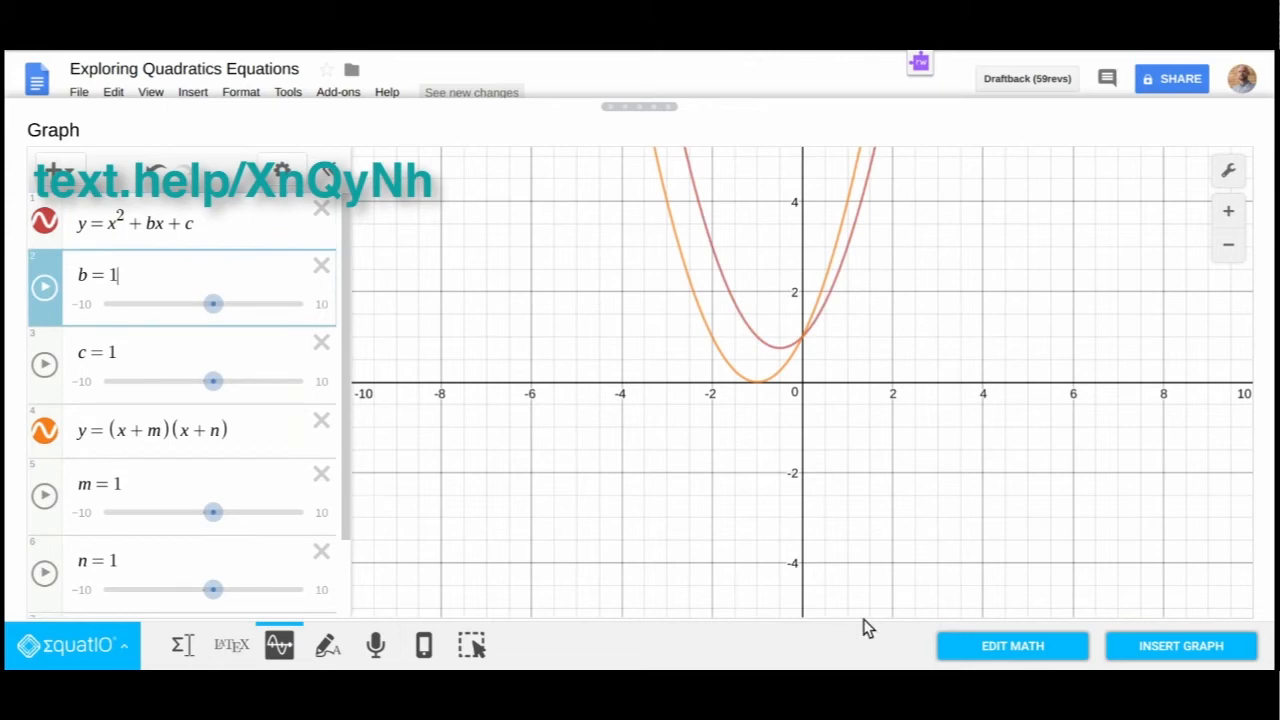
click(1179, 645)
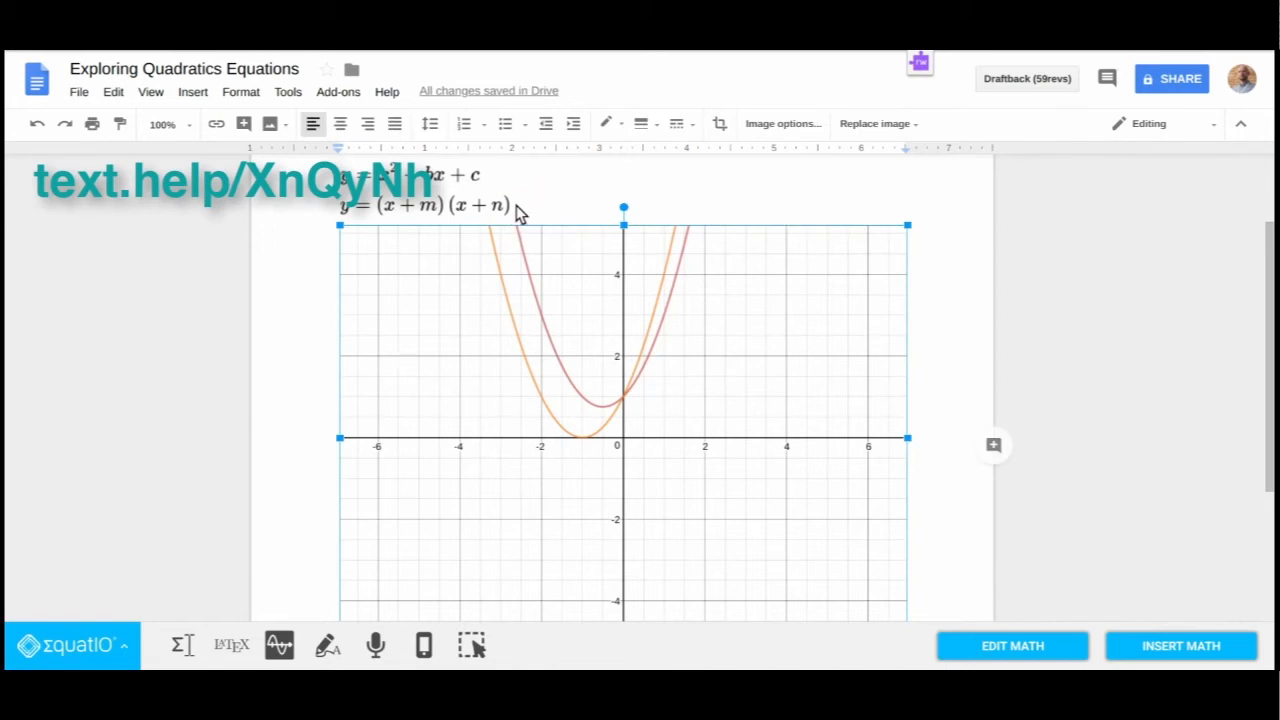
Step: Above the graph, add "Open your equatio extension and use the graph editor to explore these graphs by moving the sliders to change the constants."
key(Return)
key(Return)
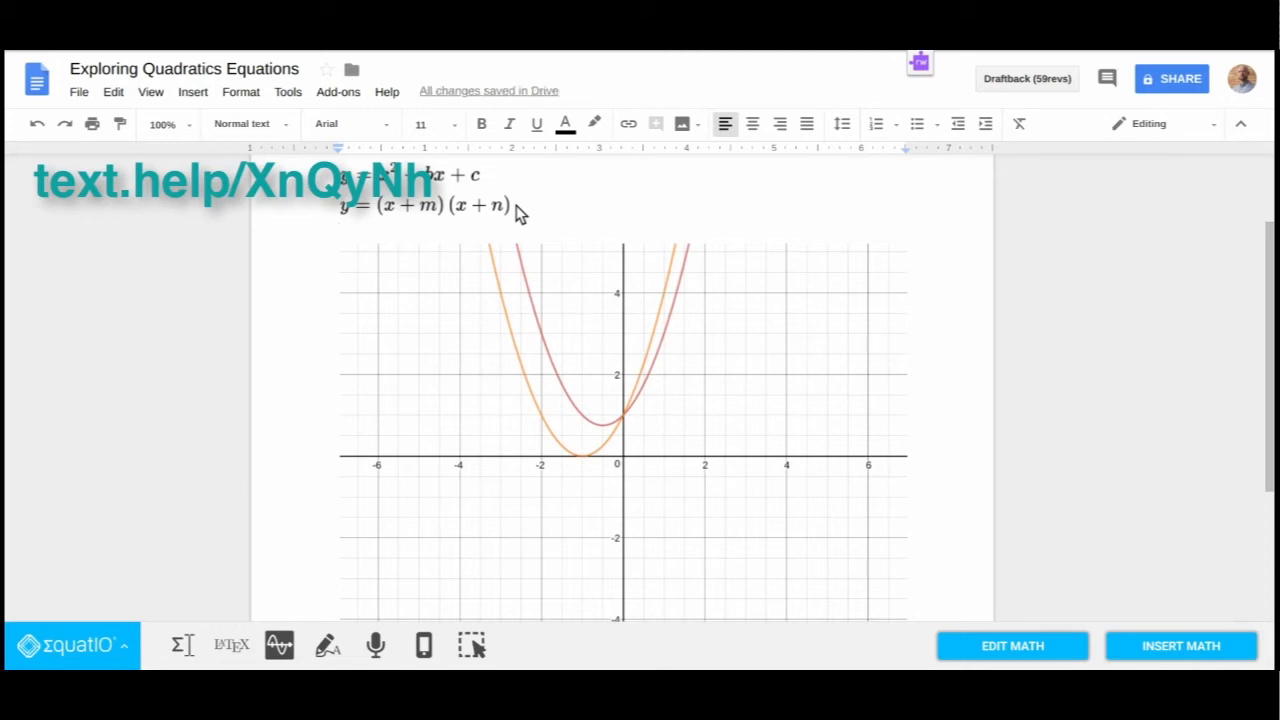
text(Open your equatio extension and use the gr)
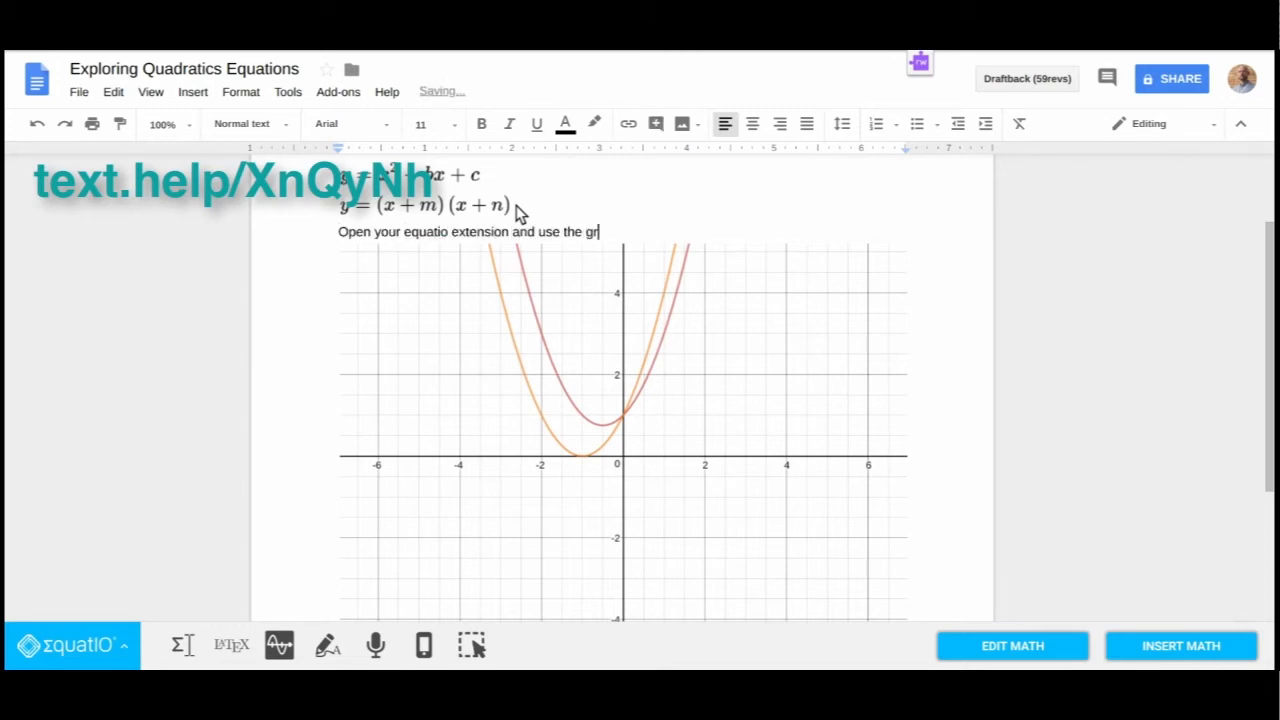
text(aph editor to explore these graphs by moving the sliders to change the constants.)
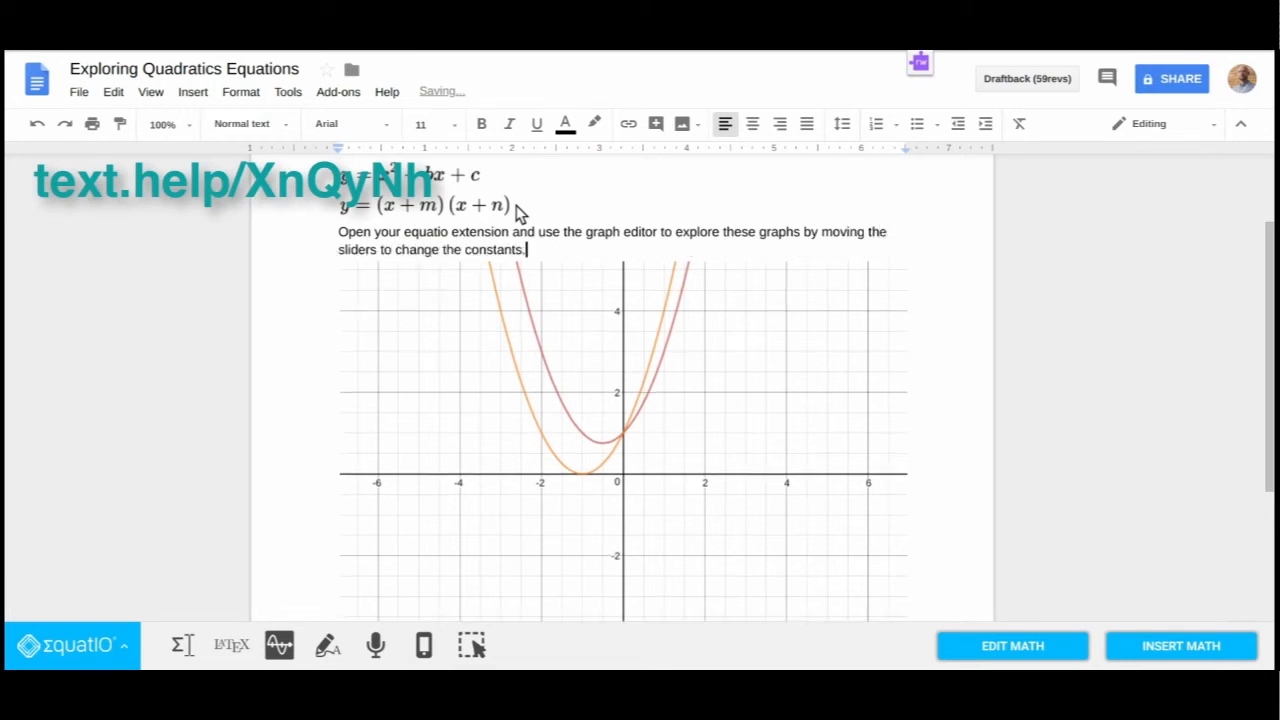
Step: Add a new line reading "Record what you notice below the graph and explain what you have done to make them match."
key(Return)
text(Record )
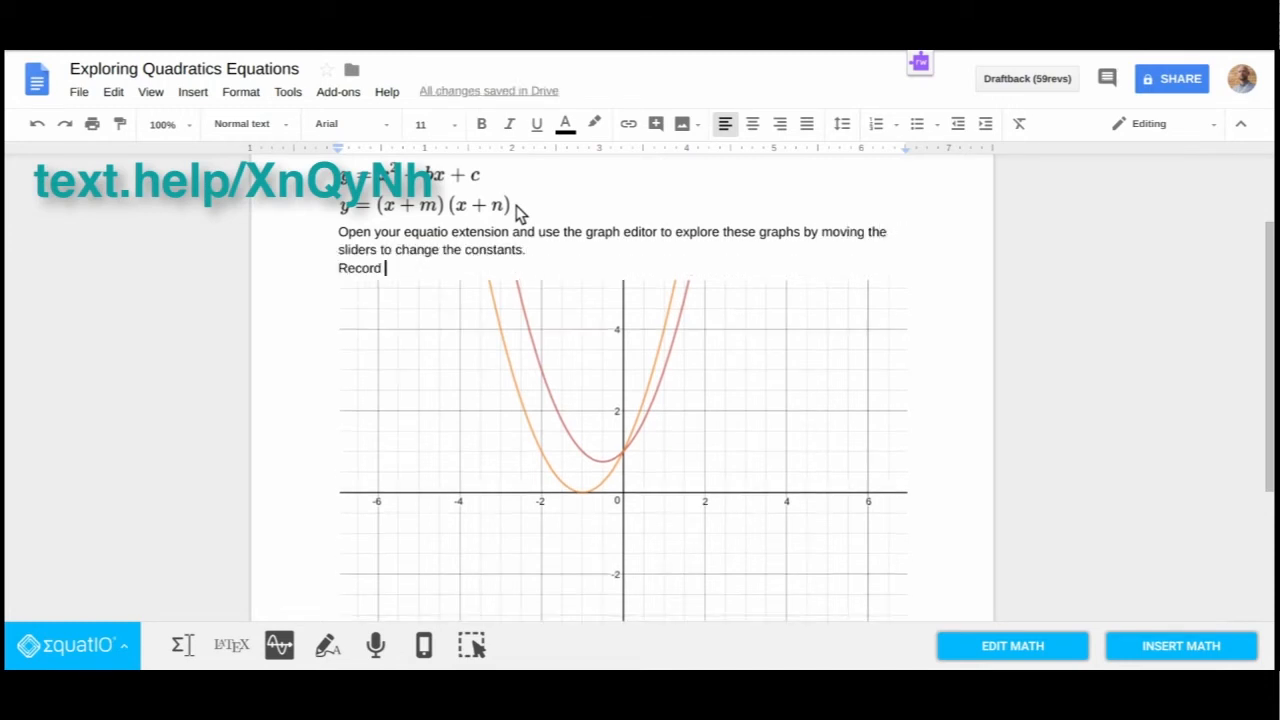
text(what you notice below the graph and explain what you have done to make them match.)
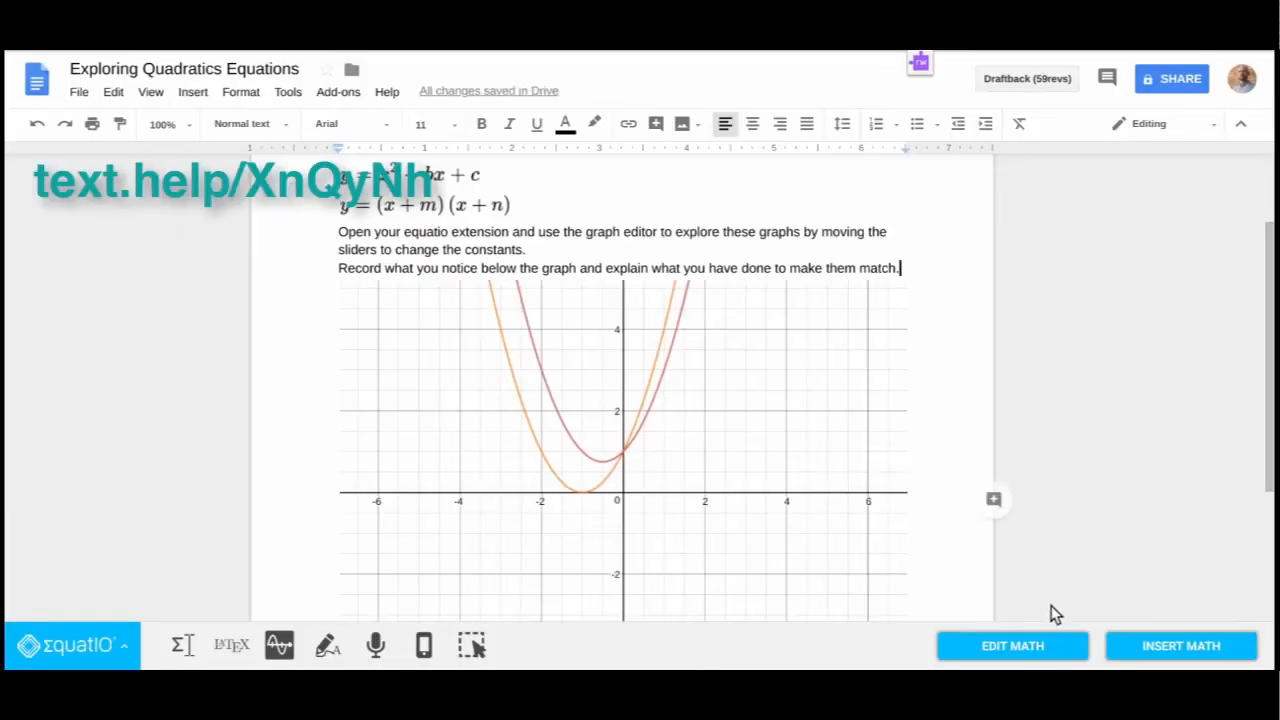
scroll(1031, 530, up, 2)
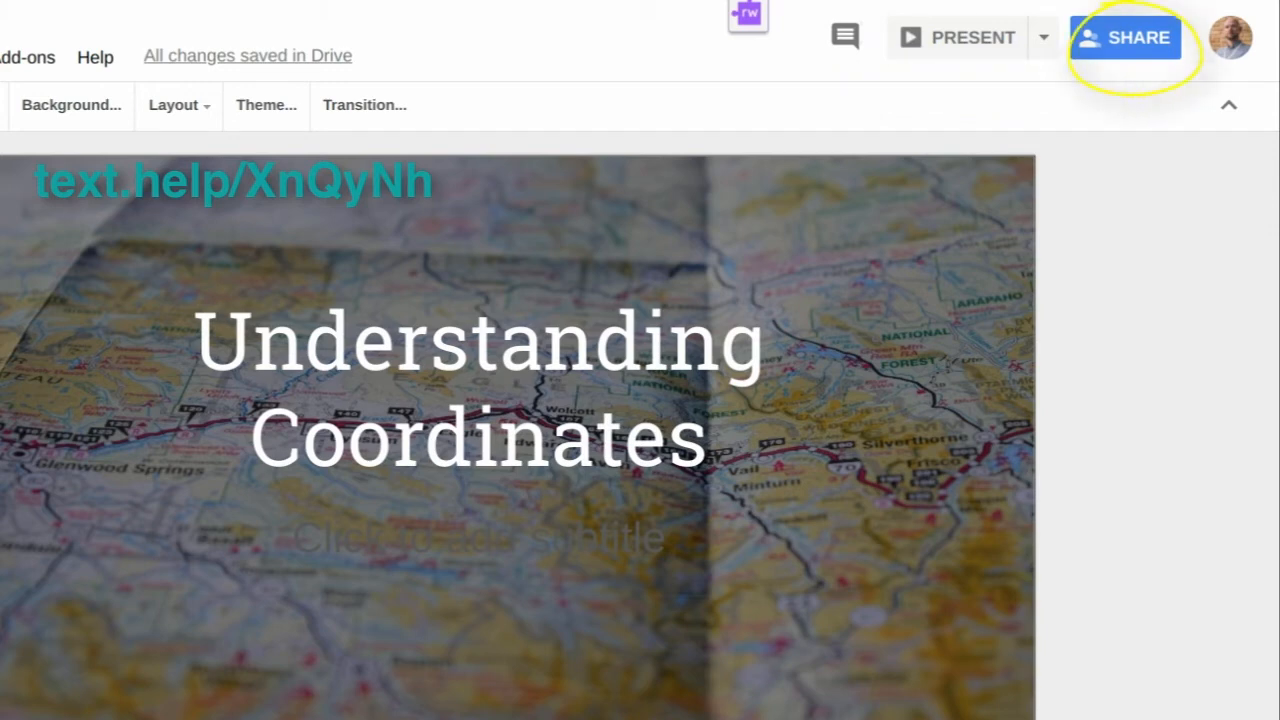
Step: On the "Coordinates in a line" slide in Google Slides, plot the points (2,3) and (3,4) in the Graph Editor
key(Down)
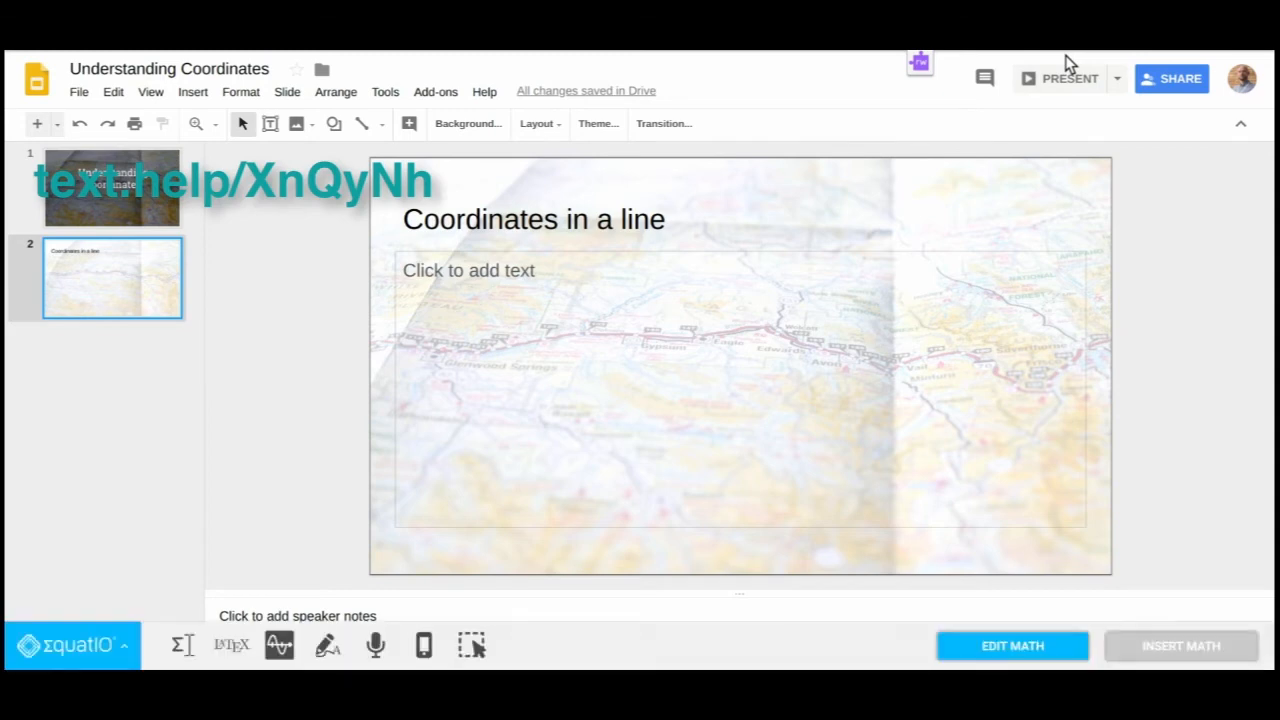
click(280, 648)
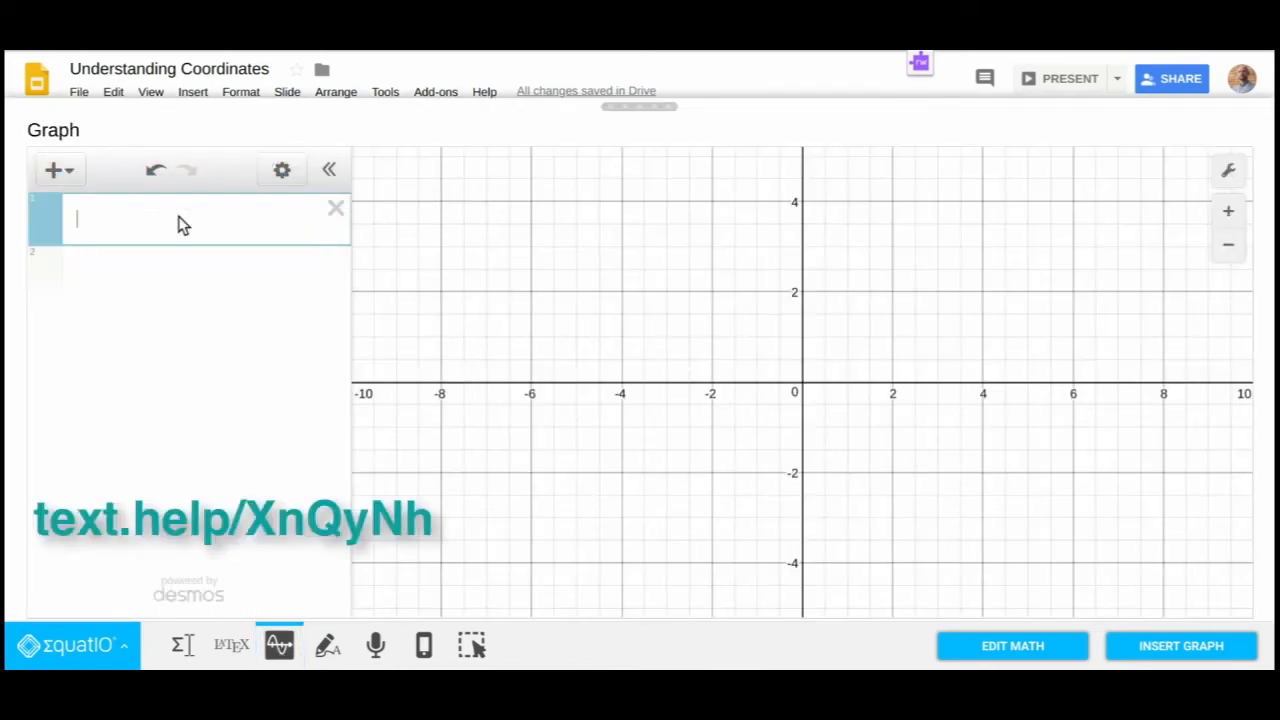
text((2,3))
key(Return)
text((3,4)
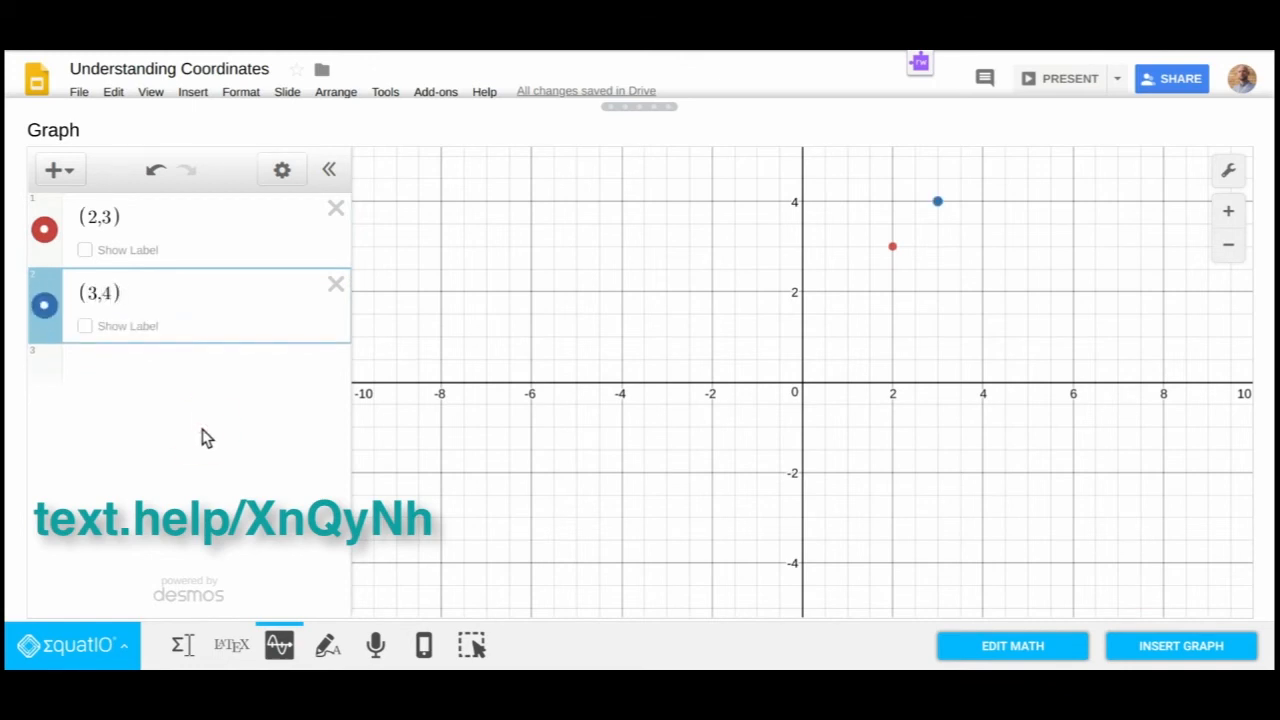
Step: Turn the coordinate labels of the points (2,3) and (3,4) on and back off
click(85, 250)
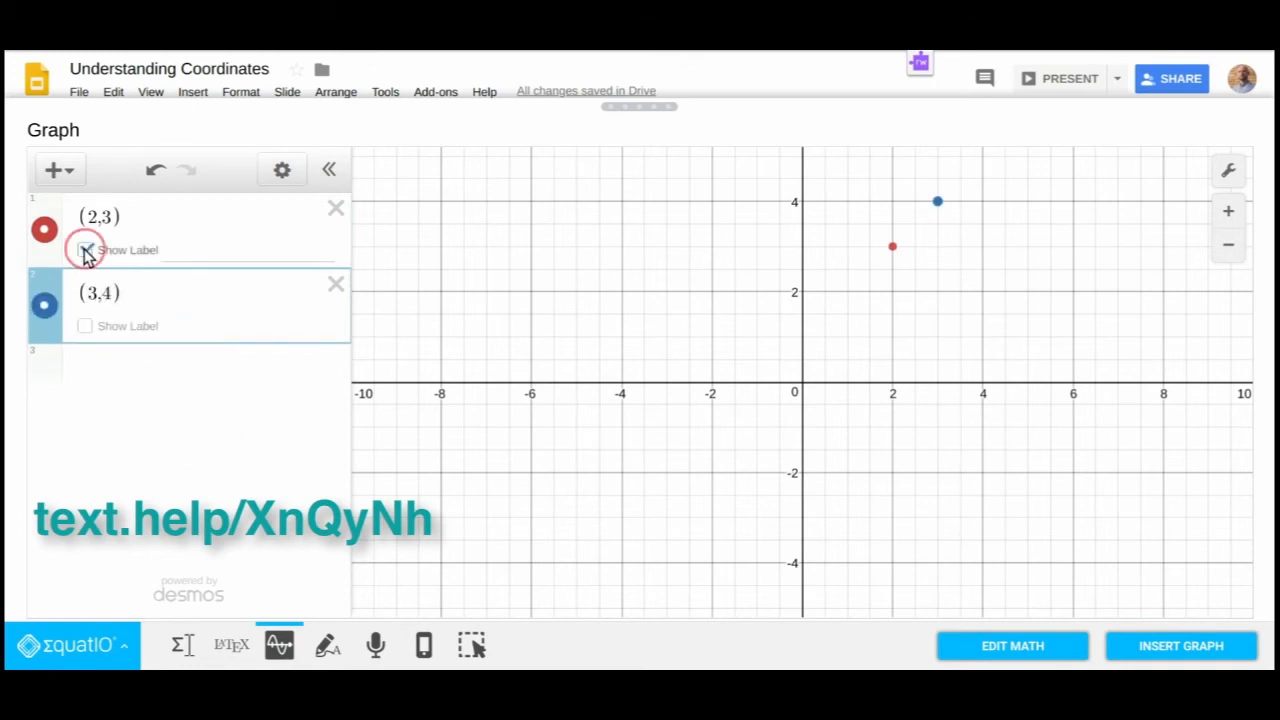
click(85, 326)
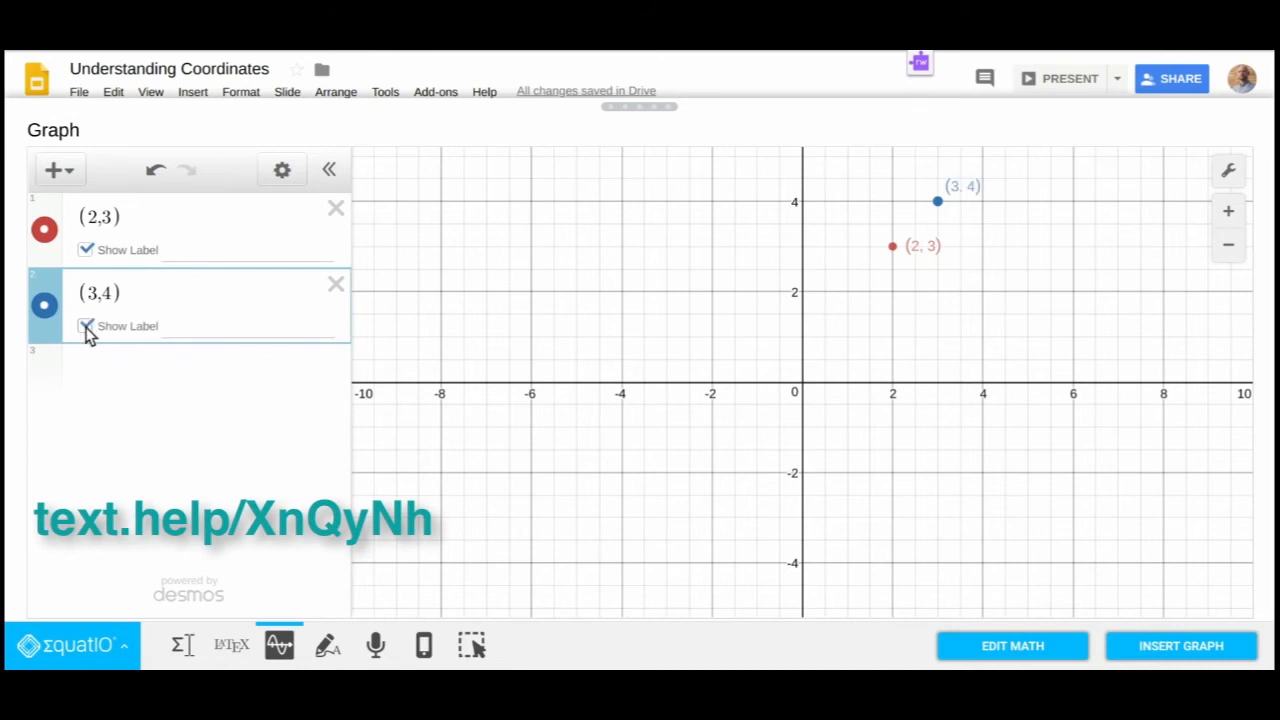
click(85, 326)
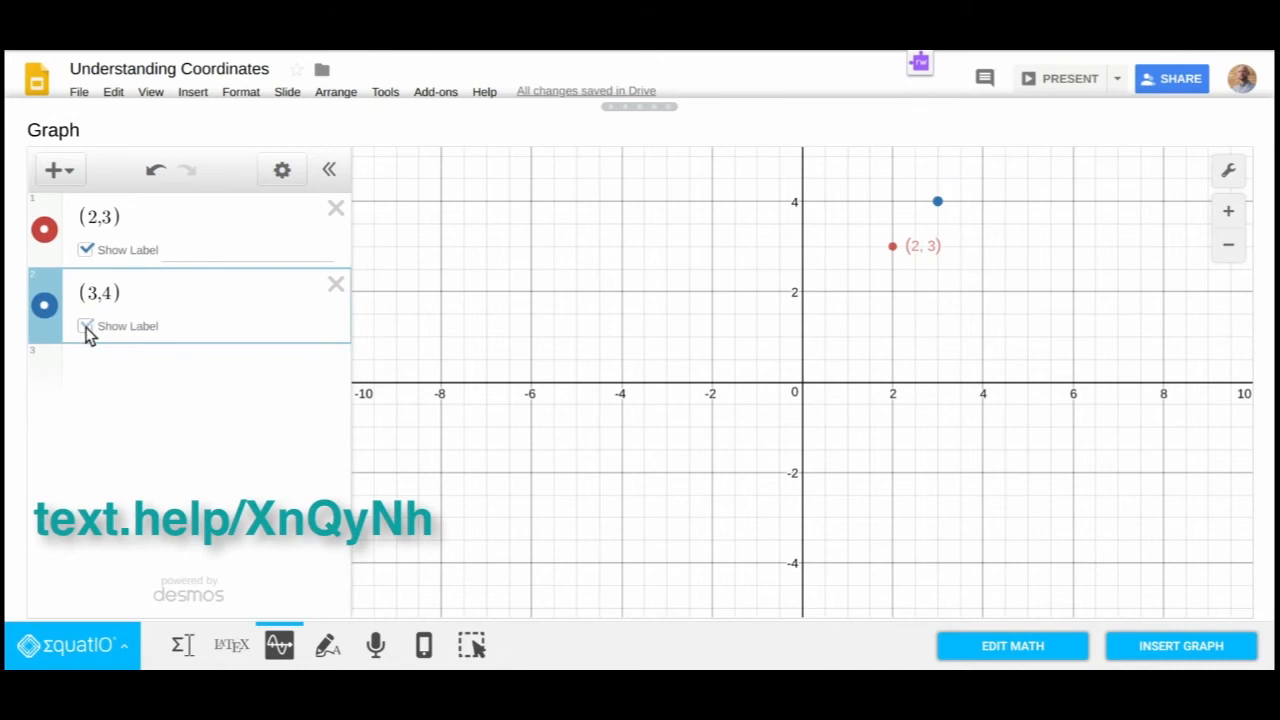
click(85, 251)
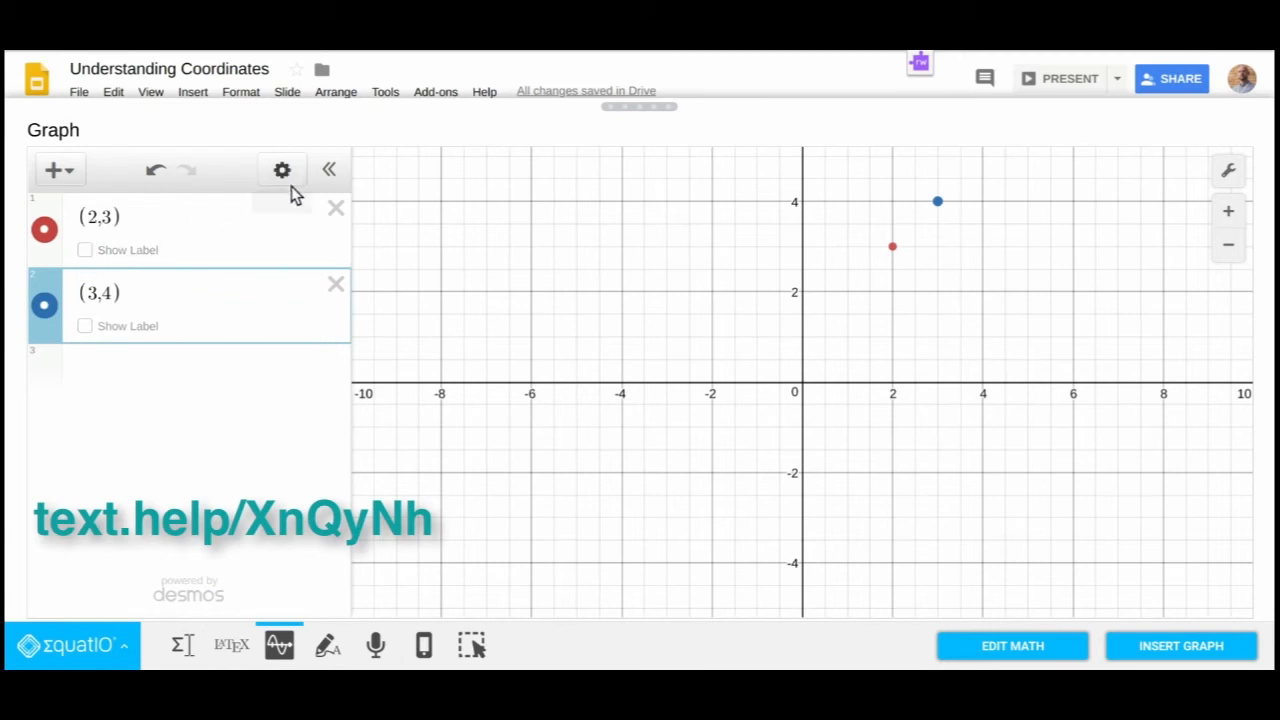
Step: Shift the graph's origin down so mainly the positive y-axis range is visible, and insert the graph into the slide
click(329, 170)
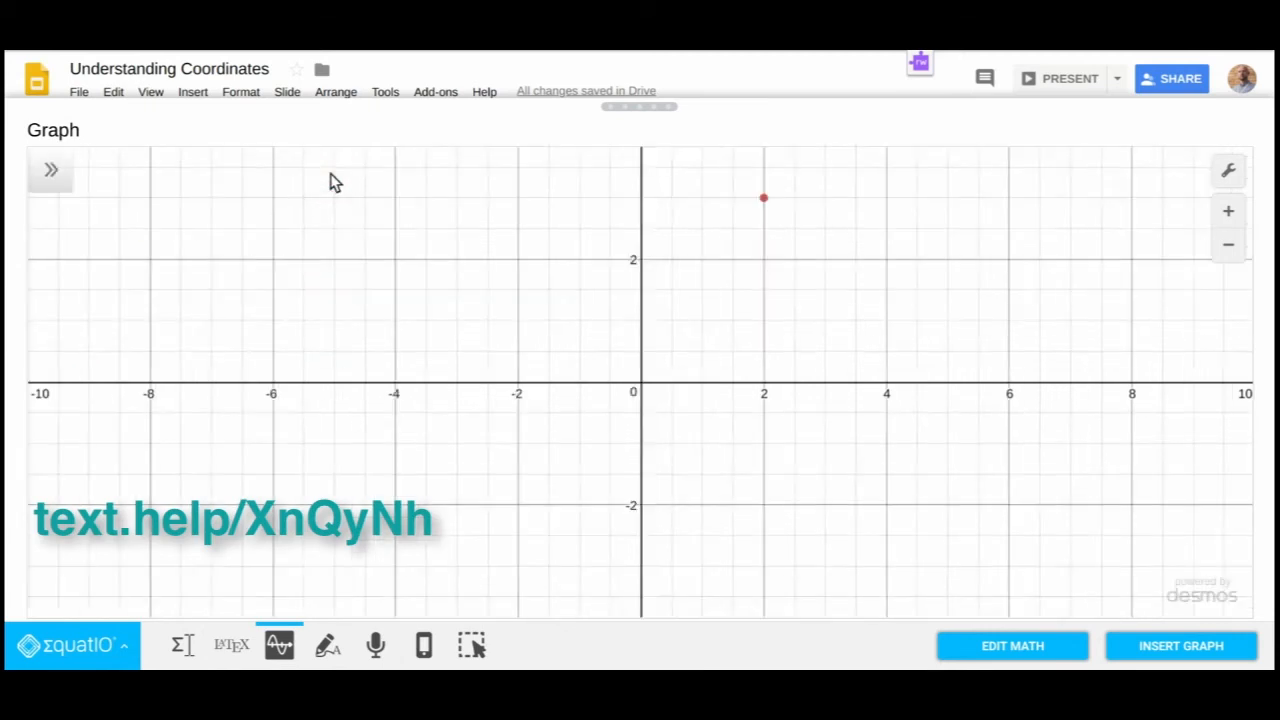
drag(391, 382, 329, 536)
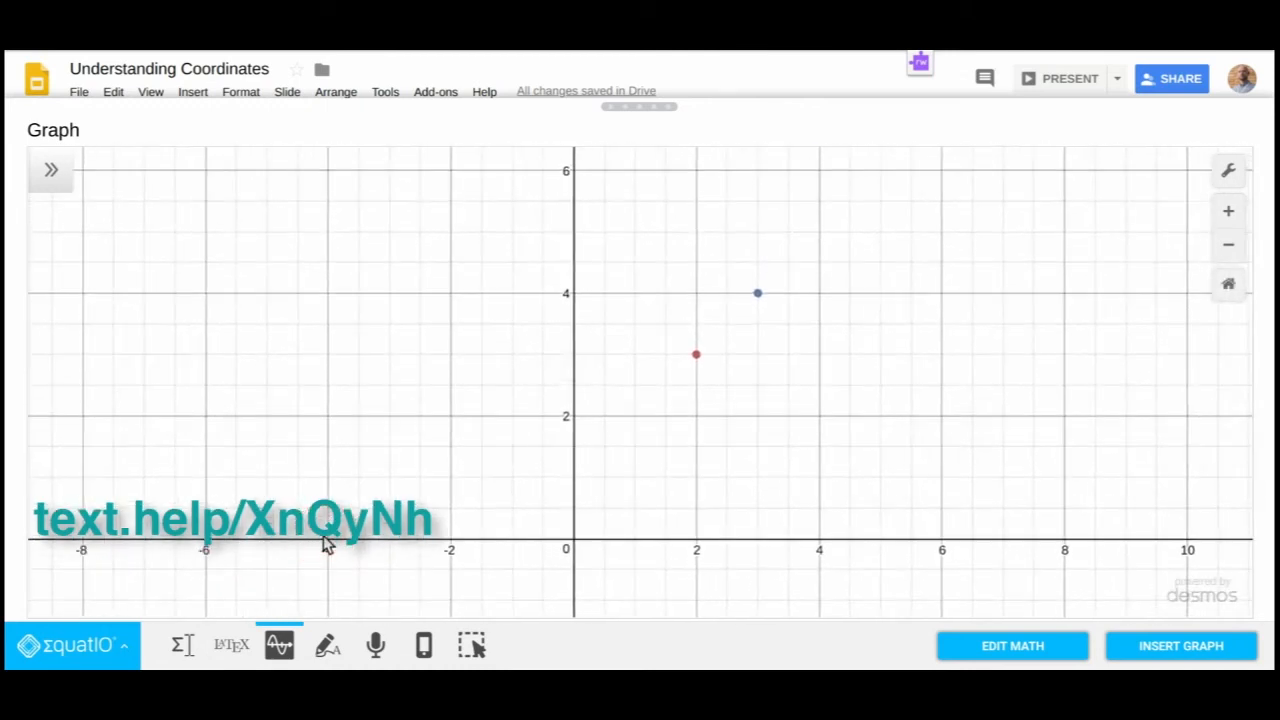
click(52, 172)
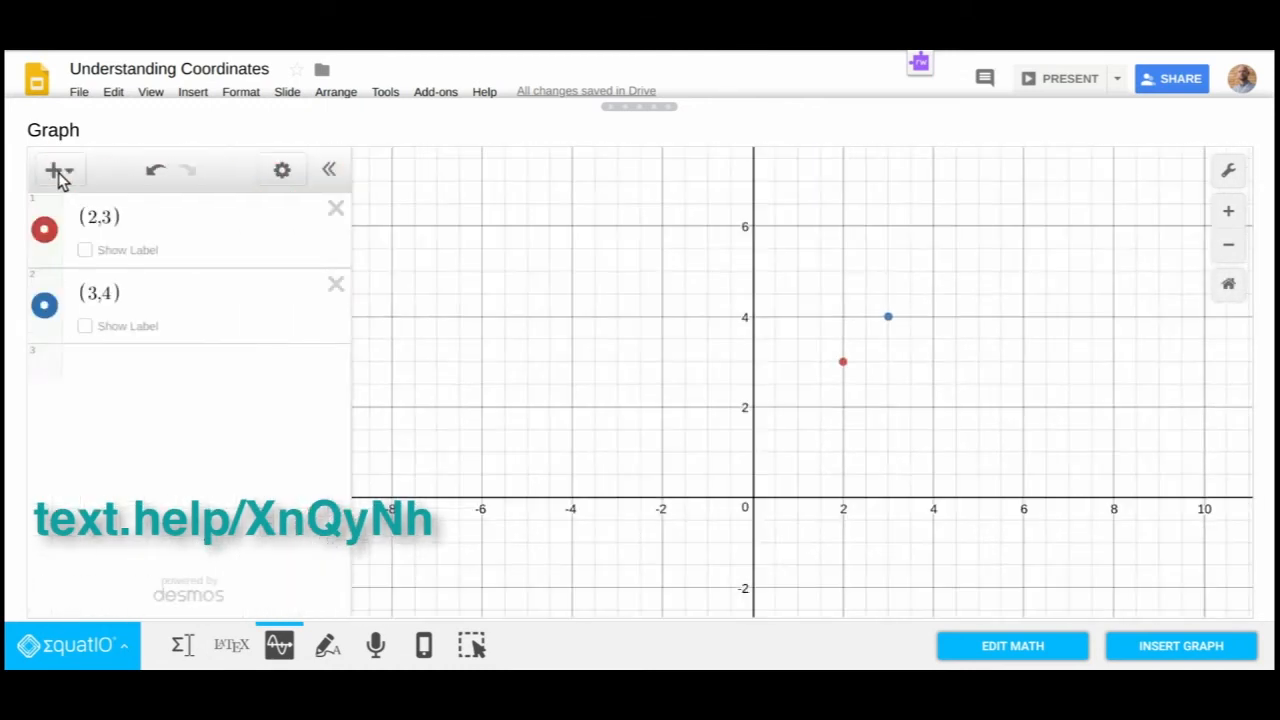
click(1131, 645)
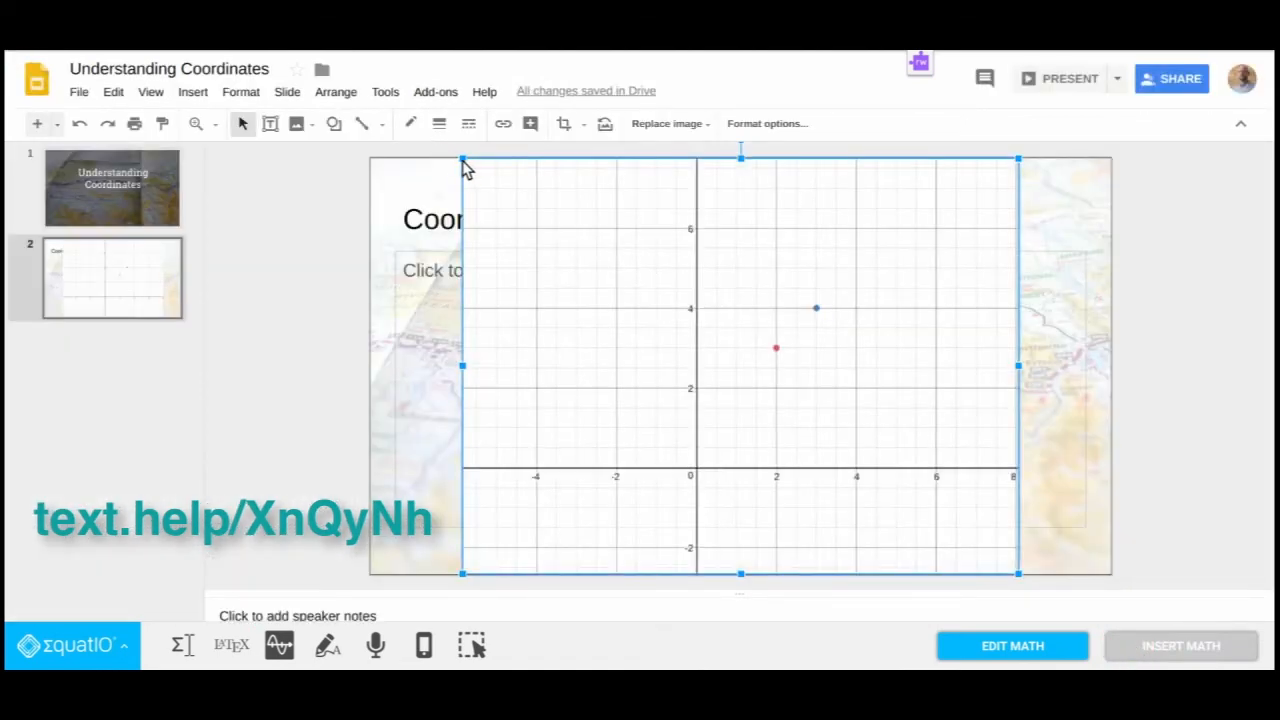
Step: Shrink the inserted graph and place it in the right part of the slide's text area, below the title
drag(463, 159, 686, 335)
drag(880, 491, 945, 421)
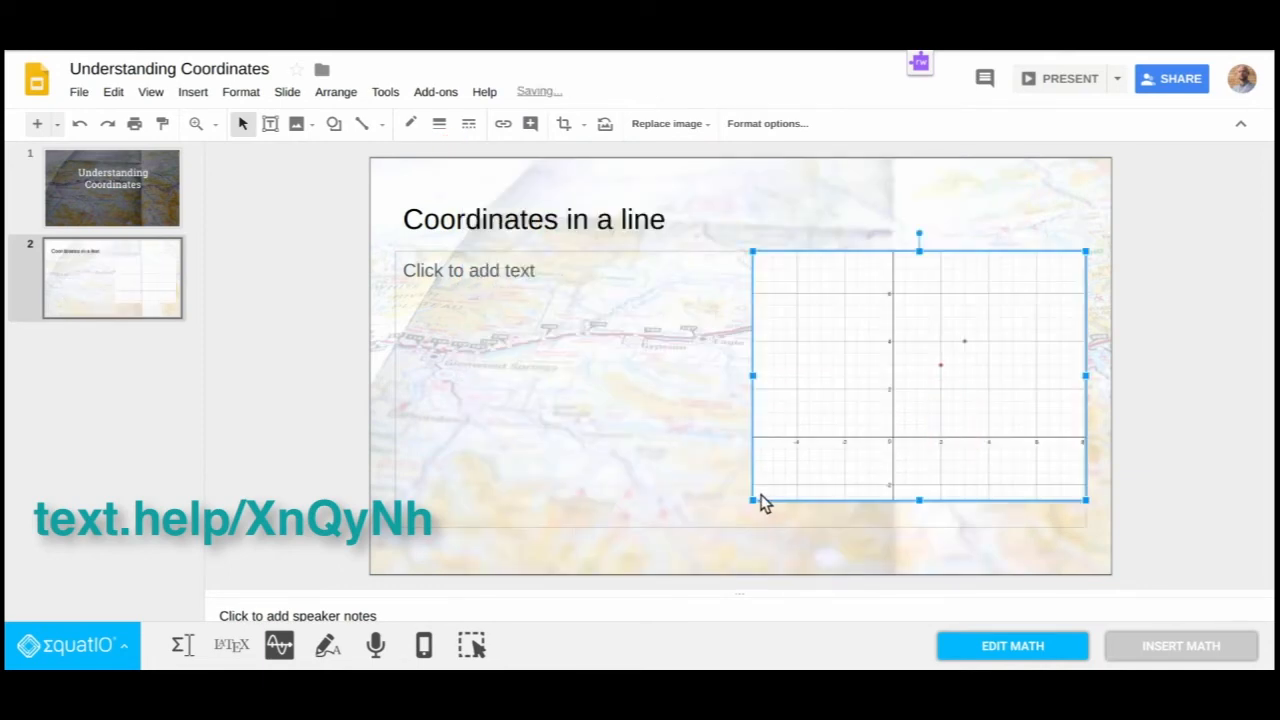
Step: Enlarge the graph and fit the question "Can you find three more coordinates that are in a line with the ones on the graph?" beside it
drag(755, 505, 726, 537)
click(510, 288)
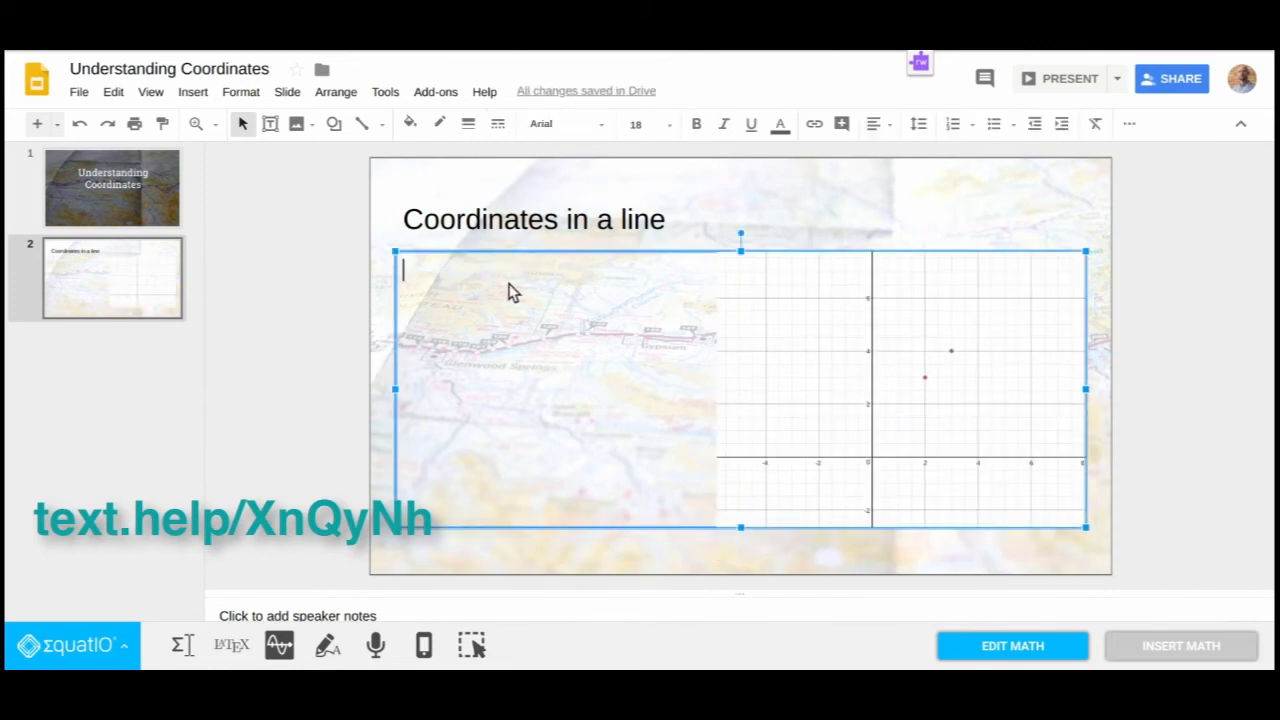
text(Can you find three more coordinates th)
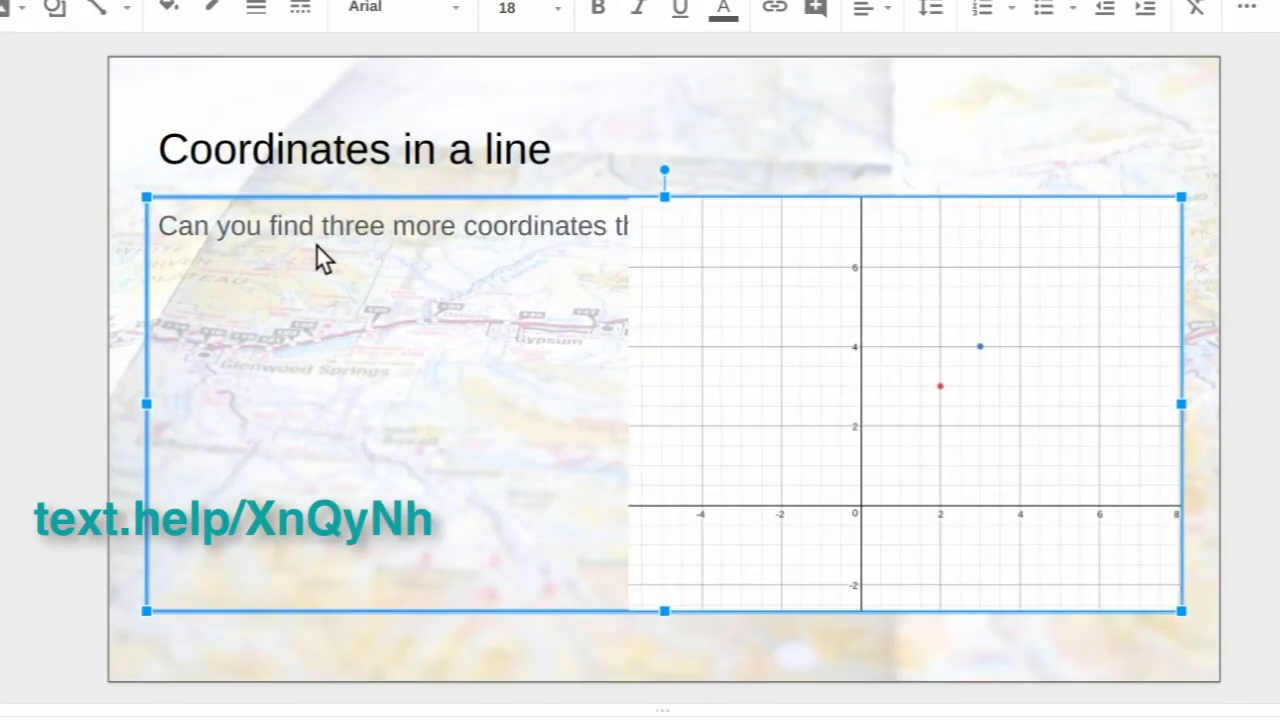
drag(1182, 404, 717, 405)
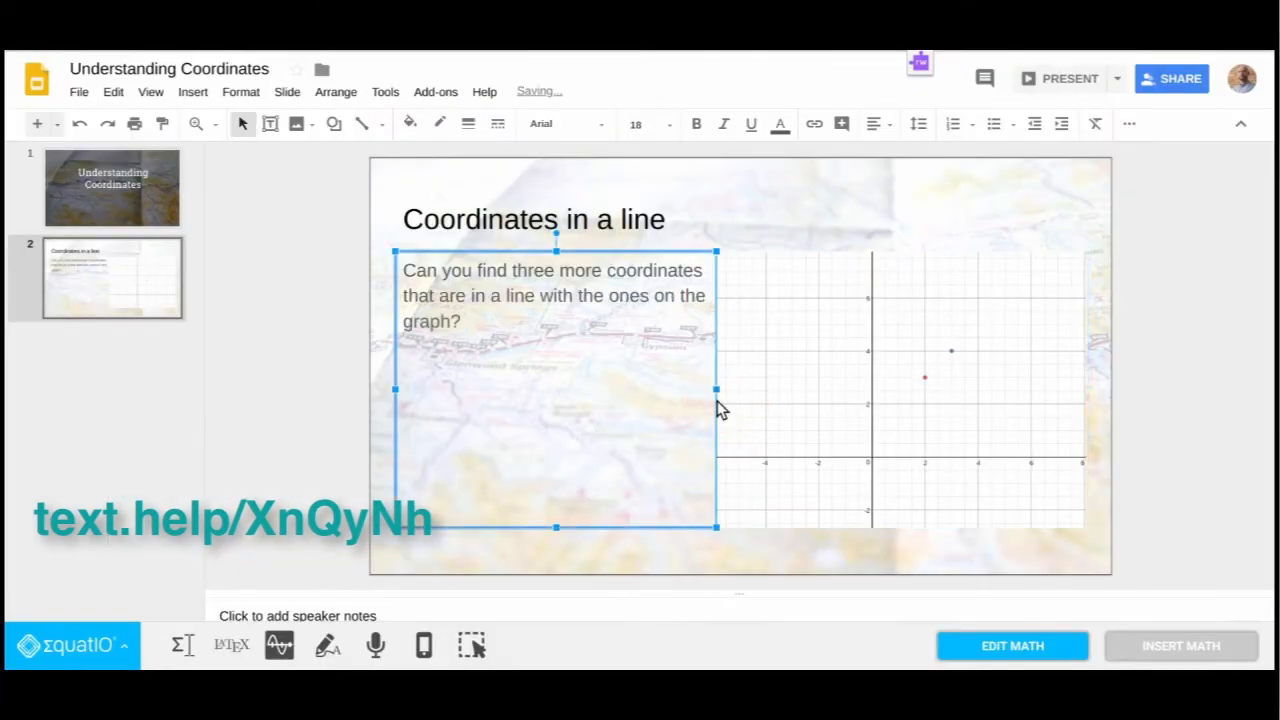
Step: Below the question, add in italics "Open your equatio extension and choose the graph editor to edit the graph with your coordinates."
click(505, 330)
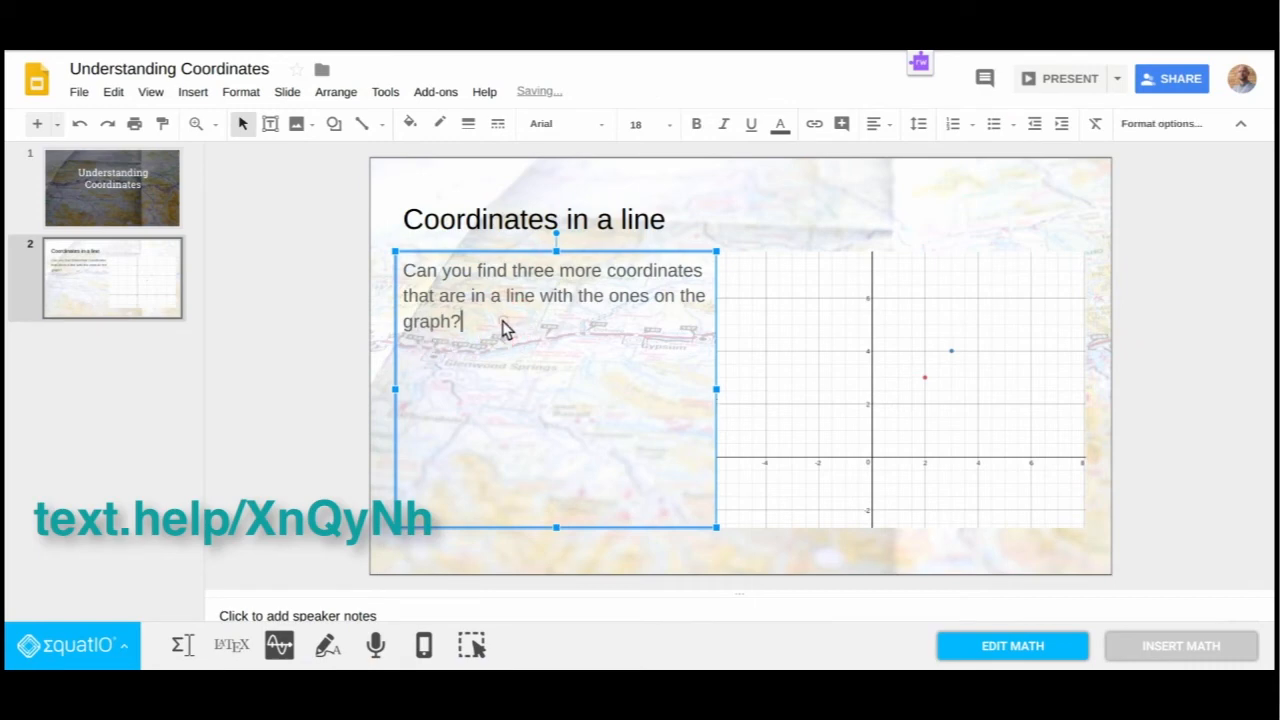
key(Return)
text(Open your equat)
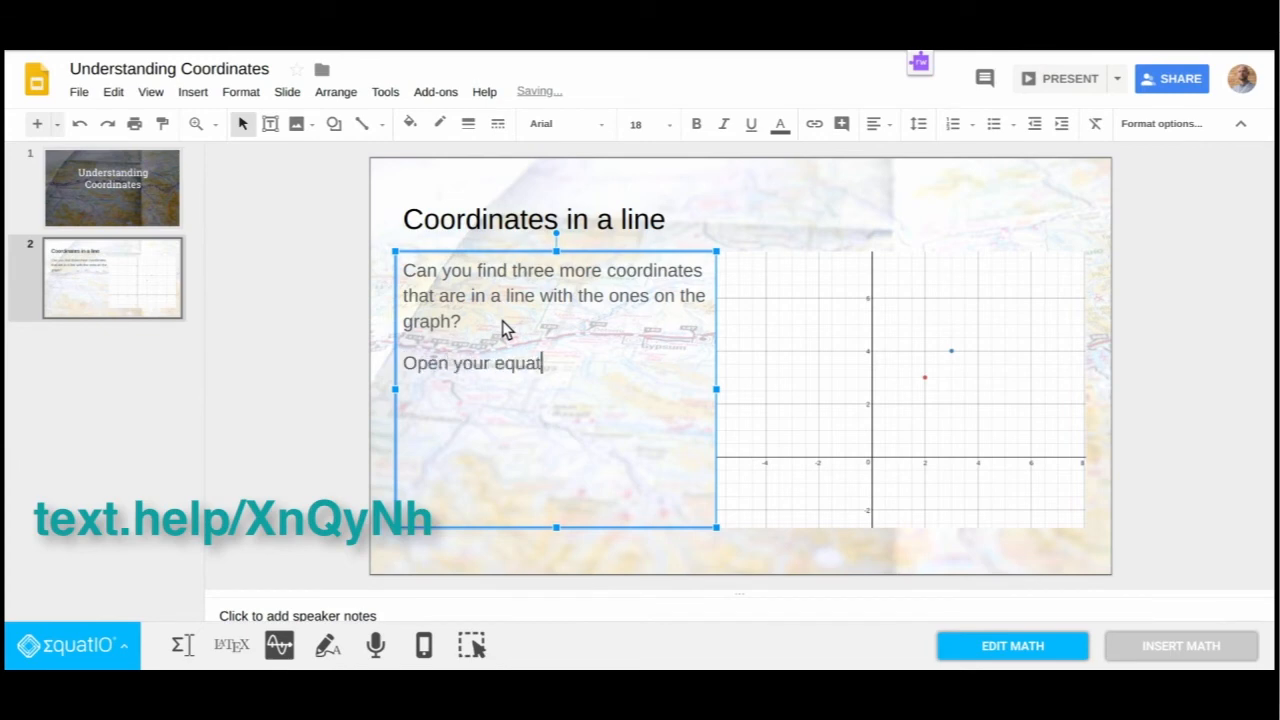
text(io extension and choose the graph editor to edit the graph with your coordinates.)
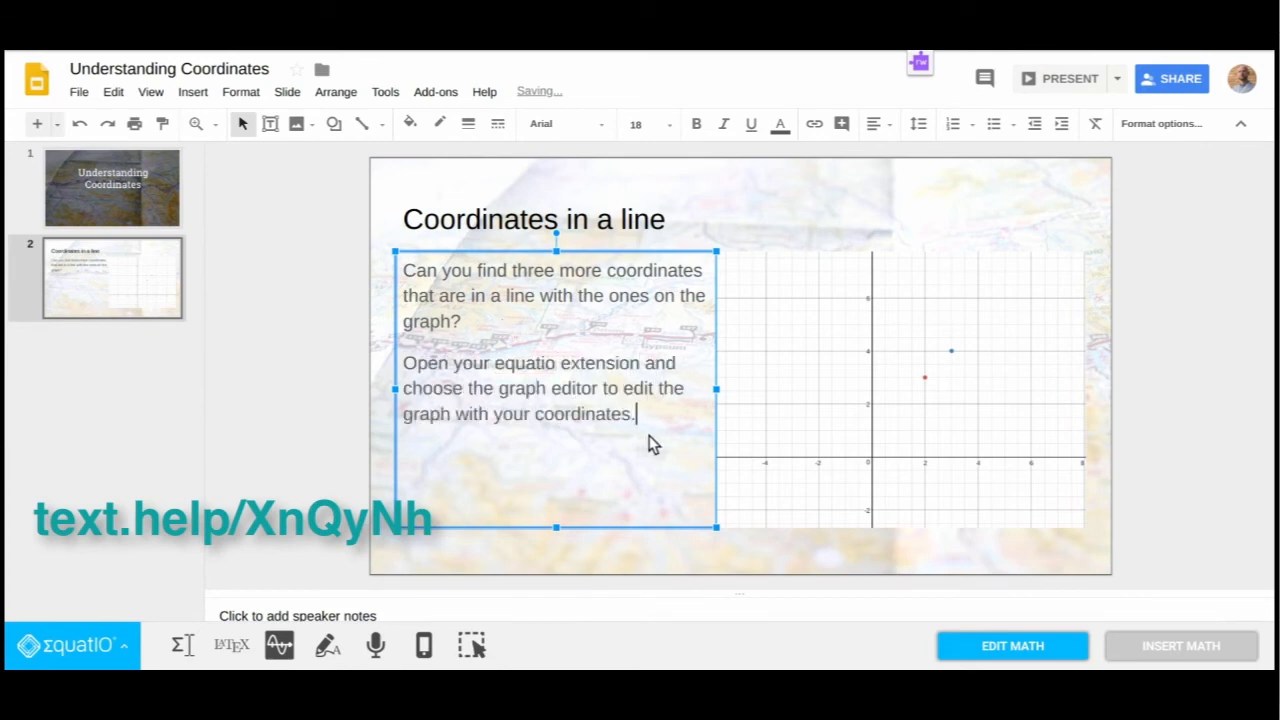
drag(652, 444, 408, 365)
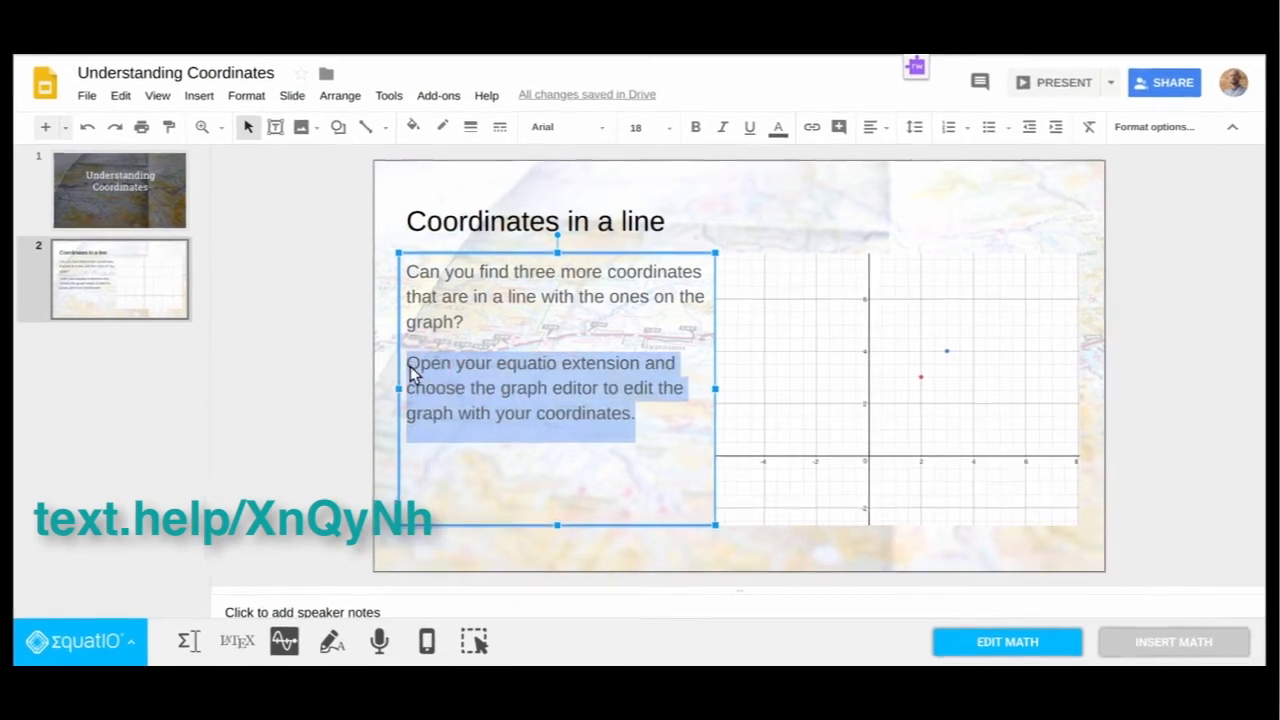
key(ctrl+i)
click(1095, 326)
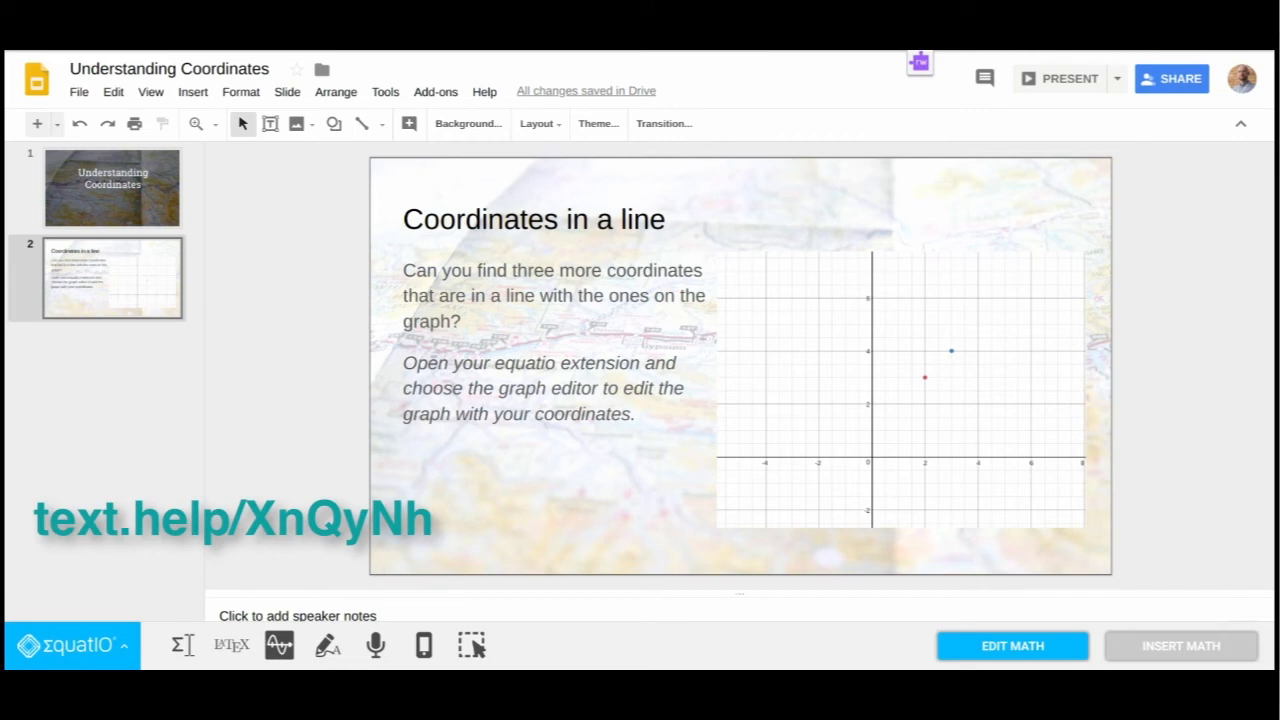
Step: Reopen the slide's graph for editing, add the point (a,b) with sliders for both variables, and increase a
click(860, 387)
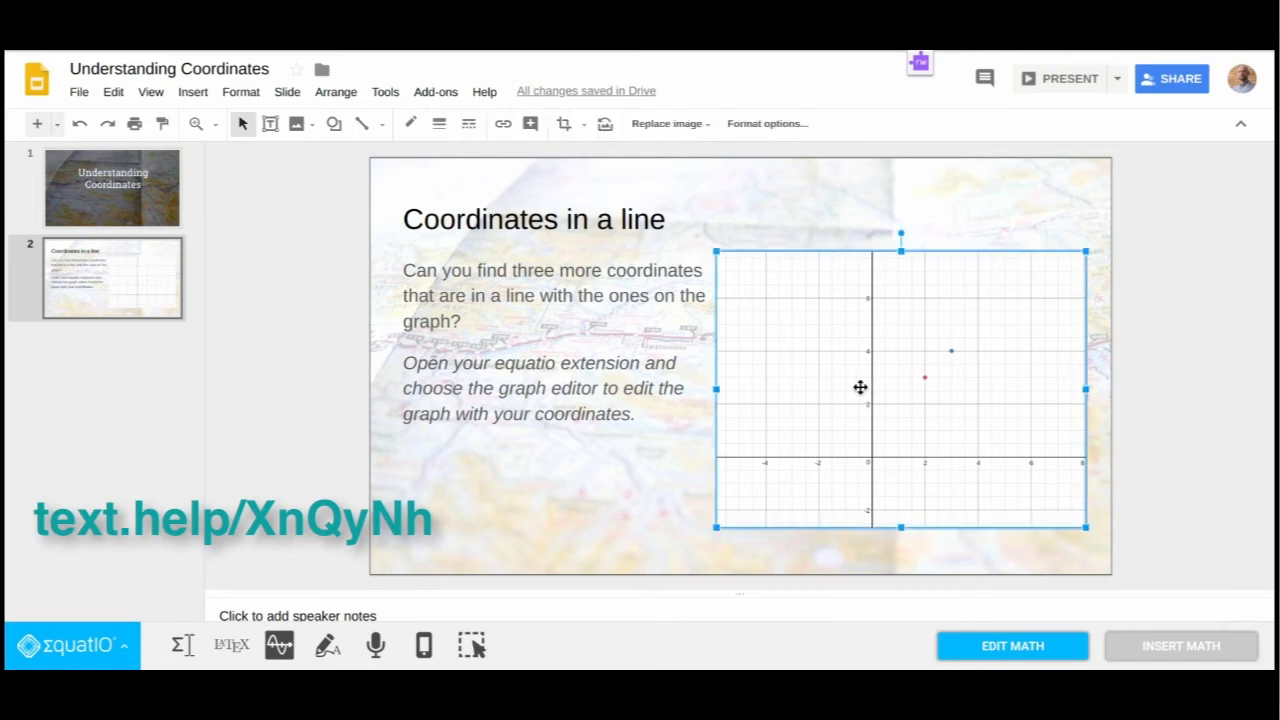
click(985, 650)
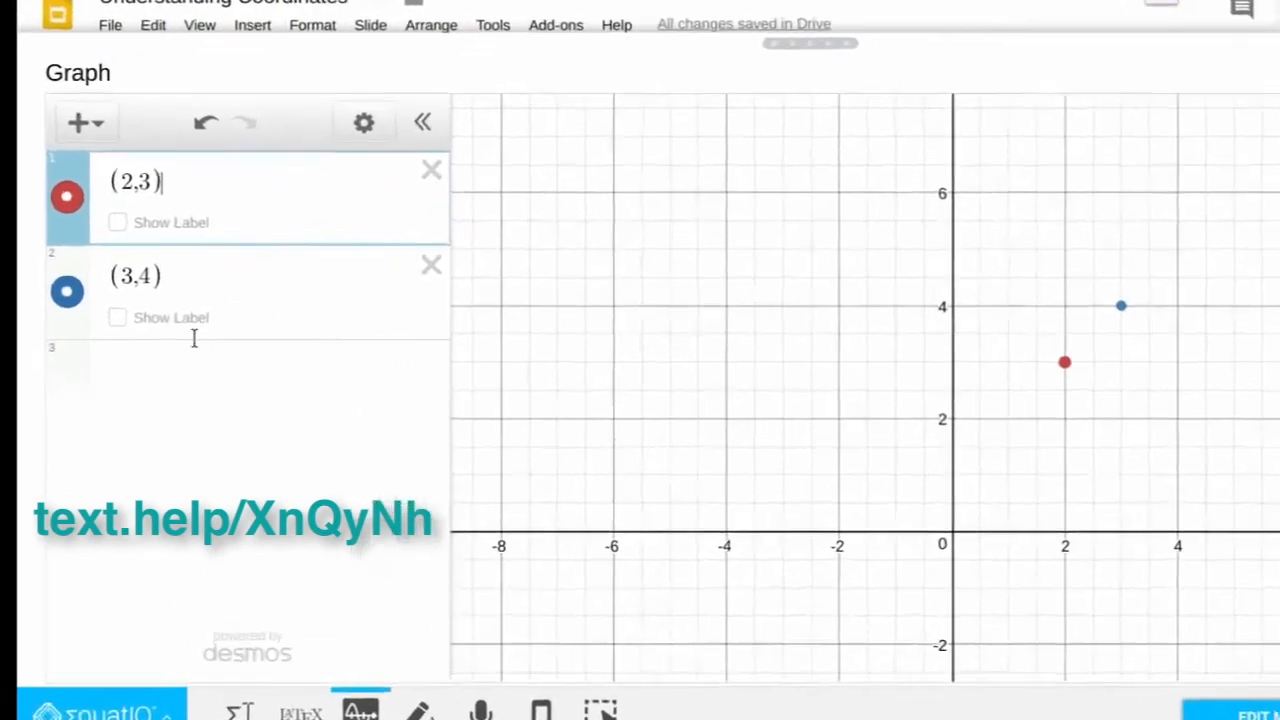
click(136, 374)
text(()
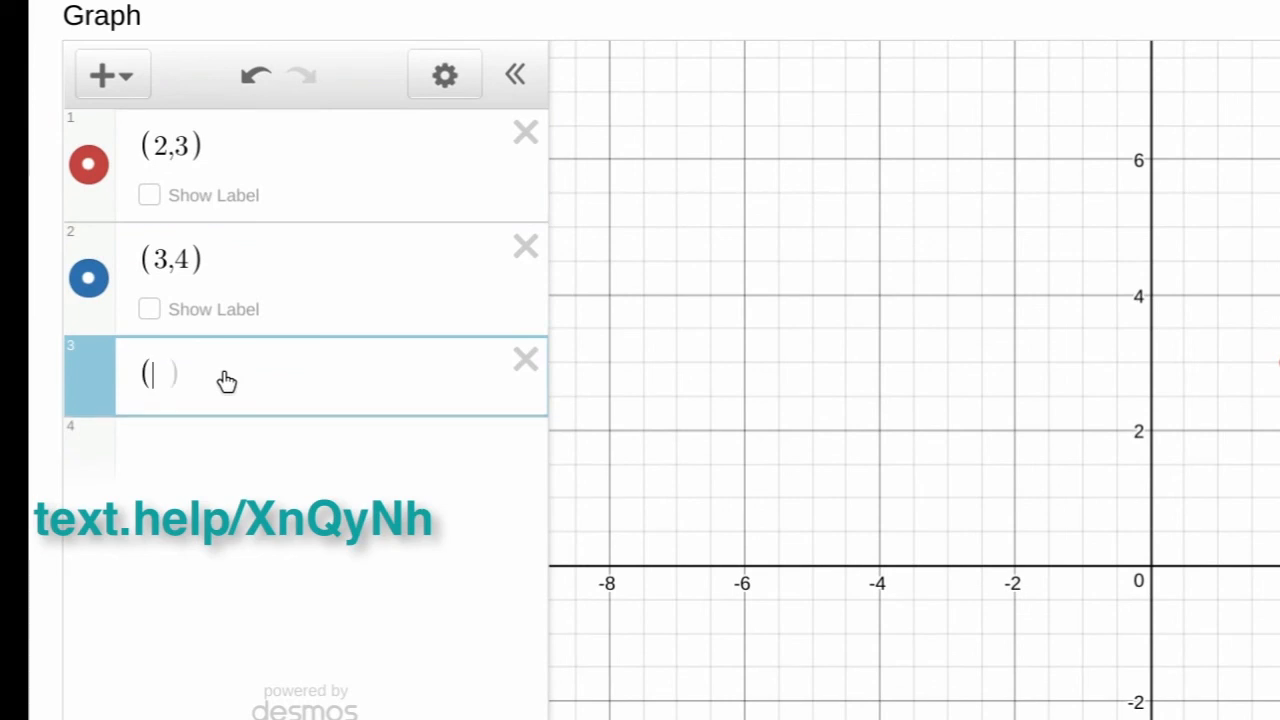
text(a,b))
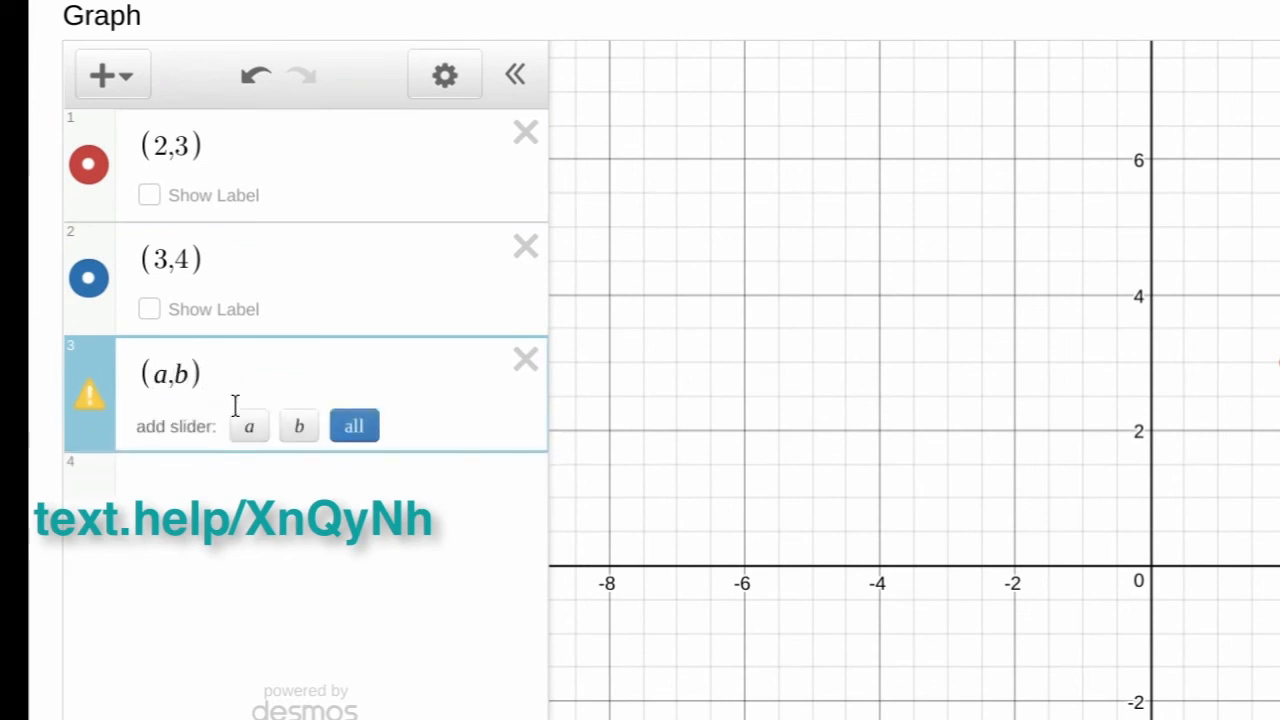
click(355, 430)
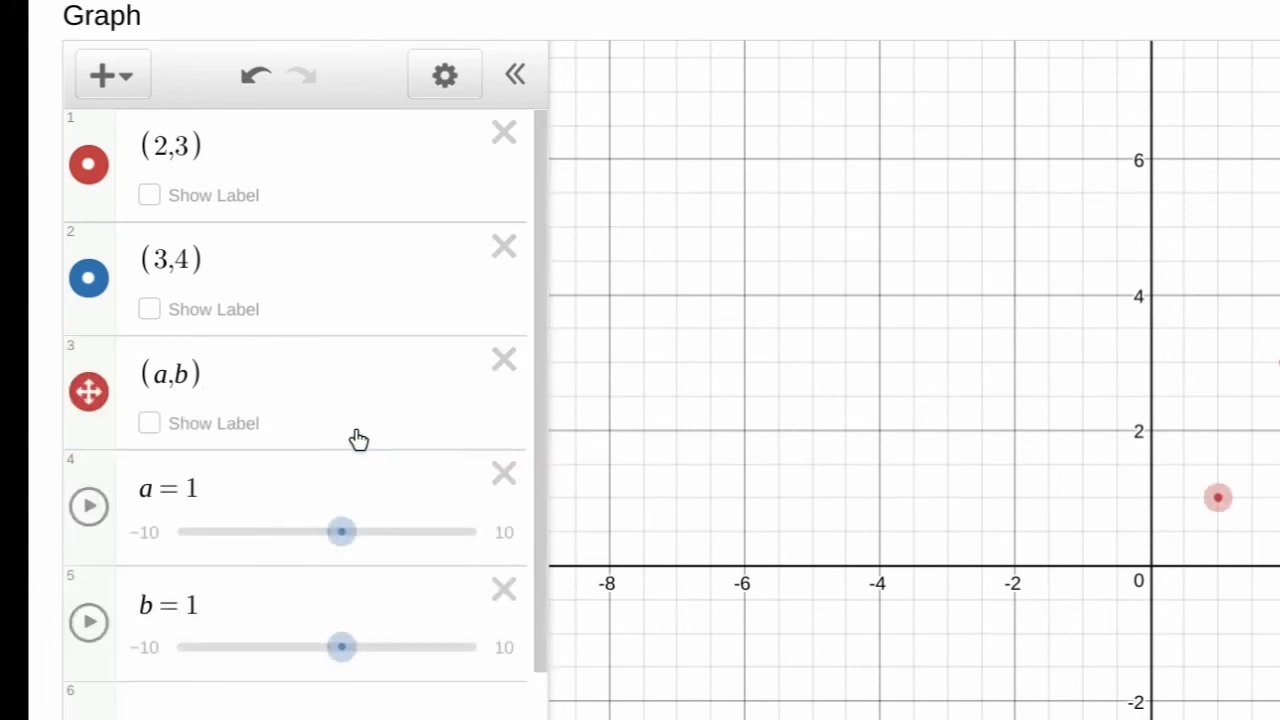
mouse_move(342, 540)
mouse_down()
mouse_move(227, 538)
mouse_move(372, 538)
mouse_move(275, 538)
mouse_move(373, 549)
mouse_up()
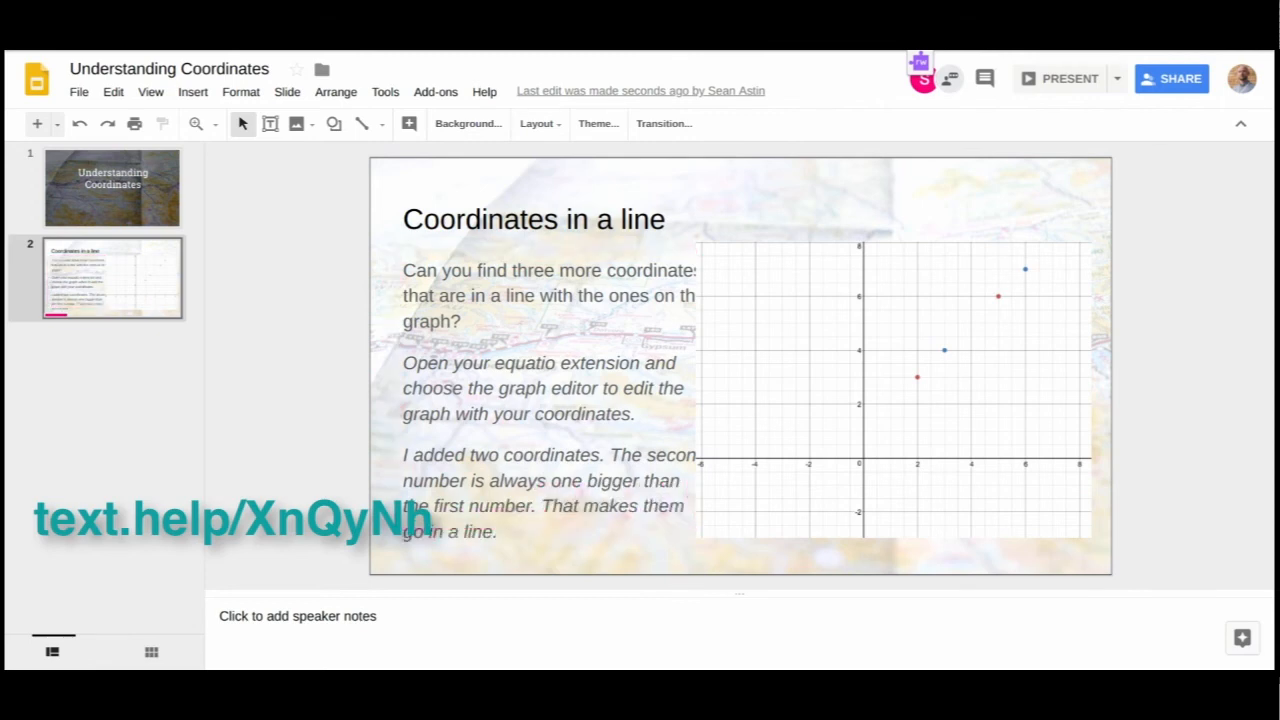
Step: Move the graph to the slide's right edge so that it does not cover the text
click(836, 405)
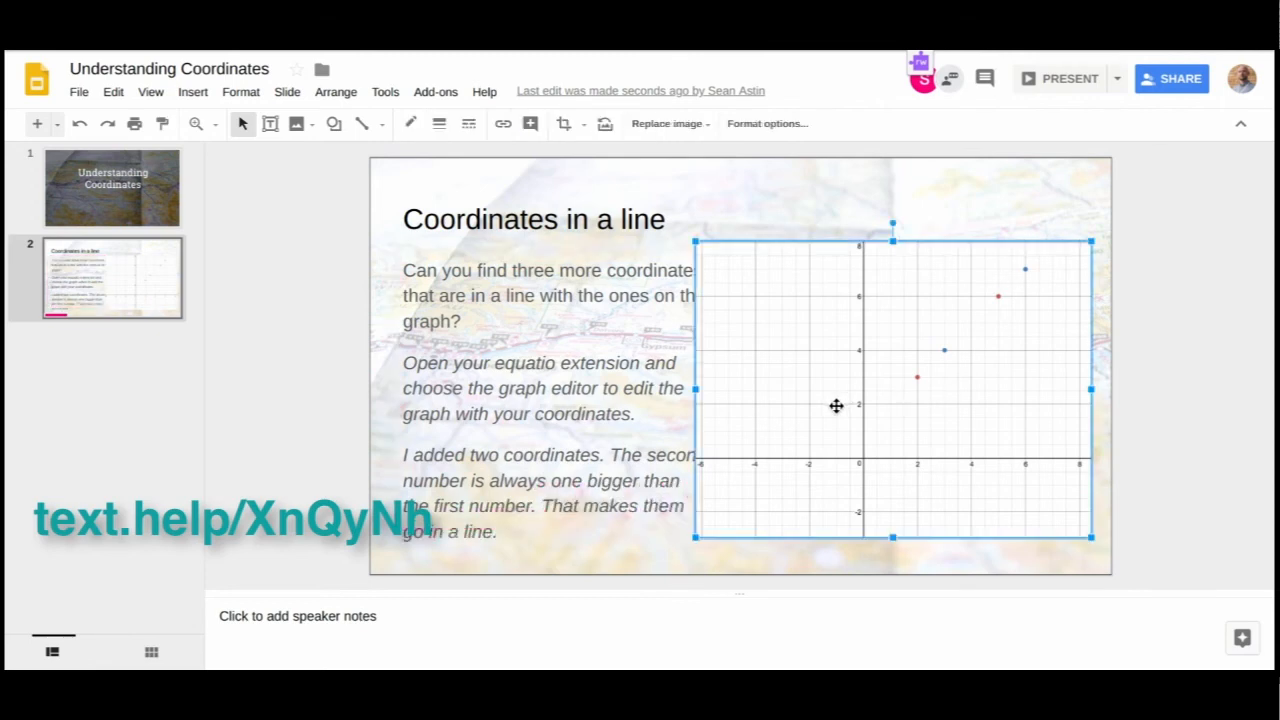
drag(836, 405, 850, 406)
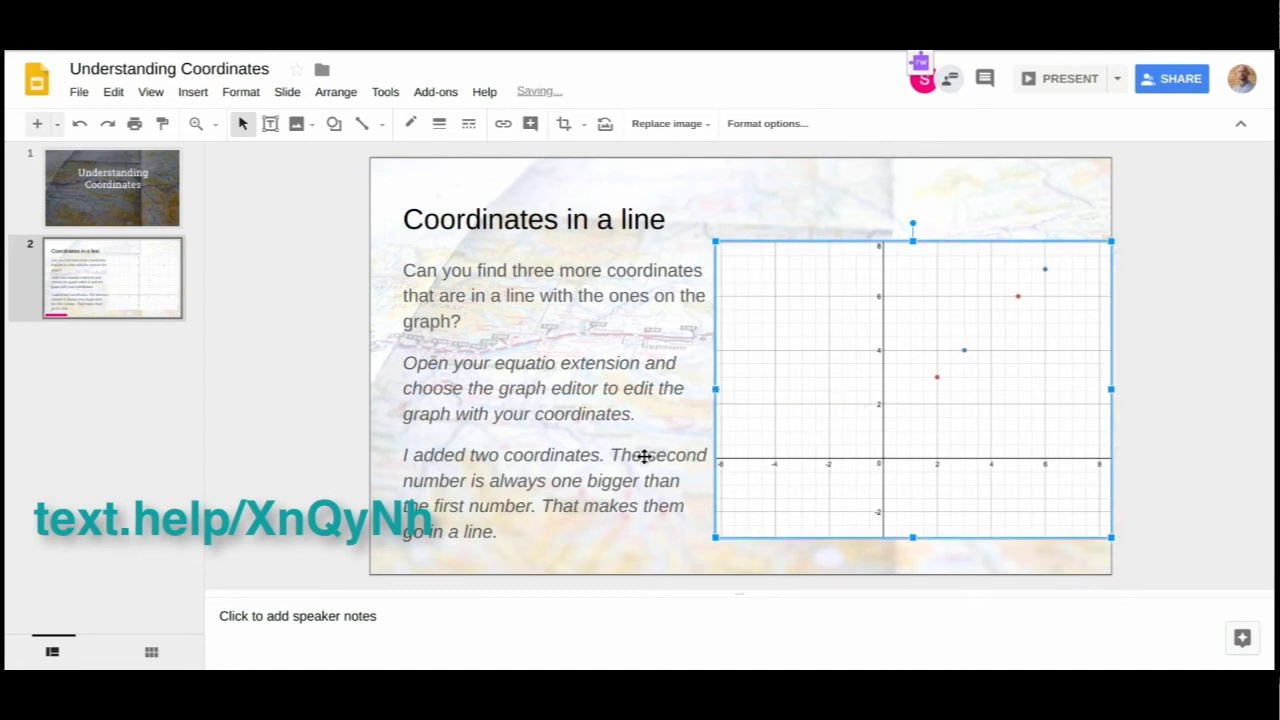
Step: Comment on "The second number is always one bigger than the first number", praising the student and asking "do you remember the names of the two numbers in a coordinate?"
click(604, 460)
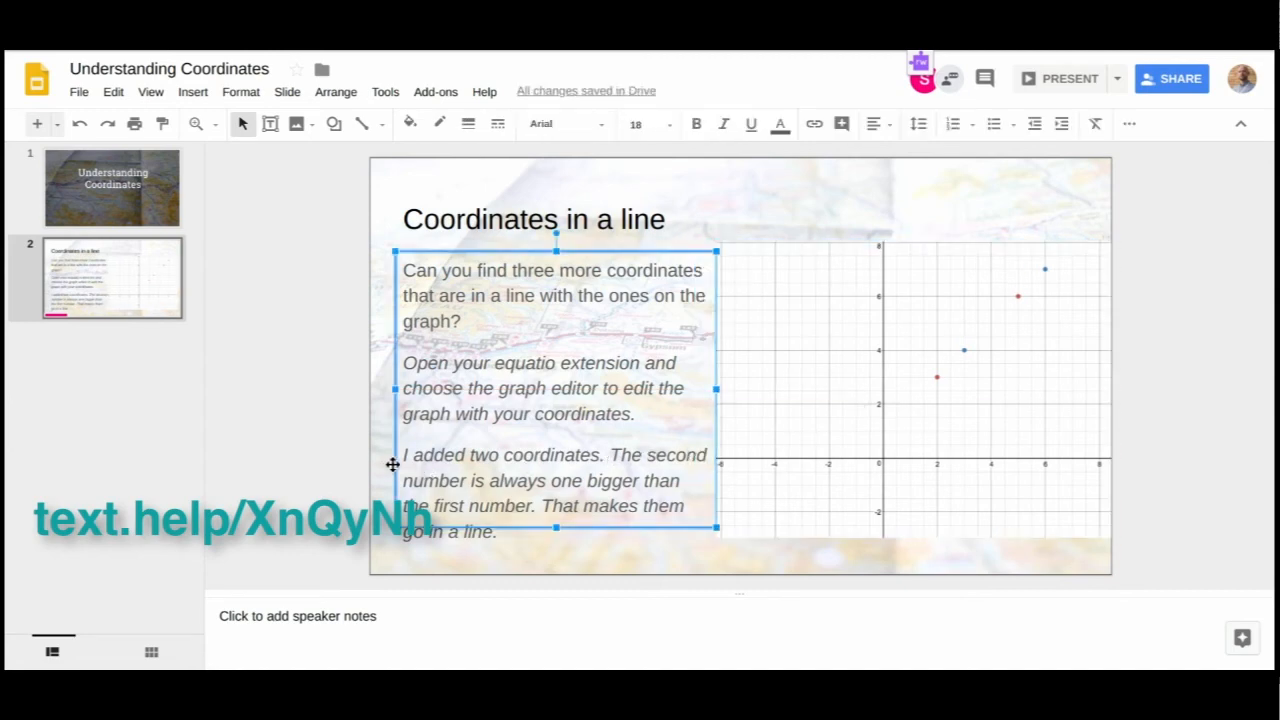
click(610, 455)
drag(610, 455, 530, 511)
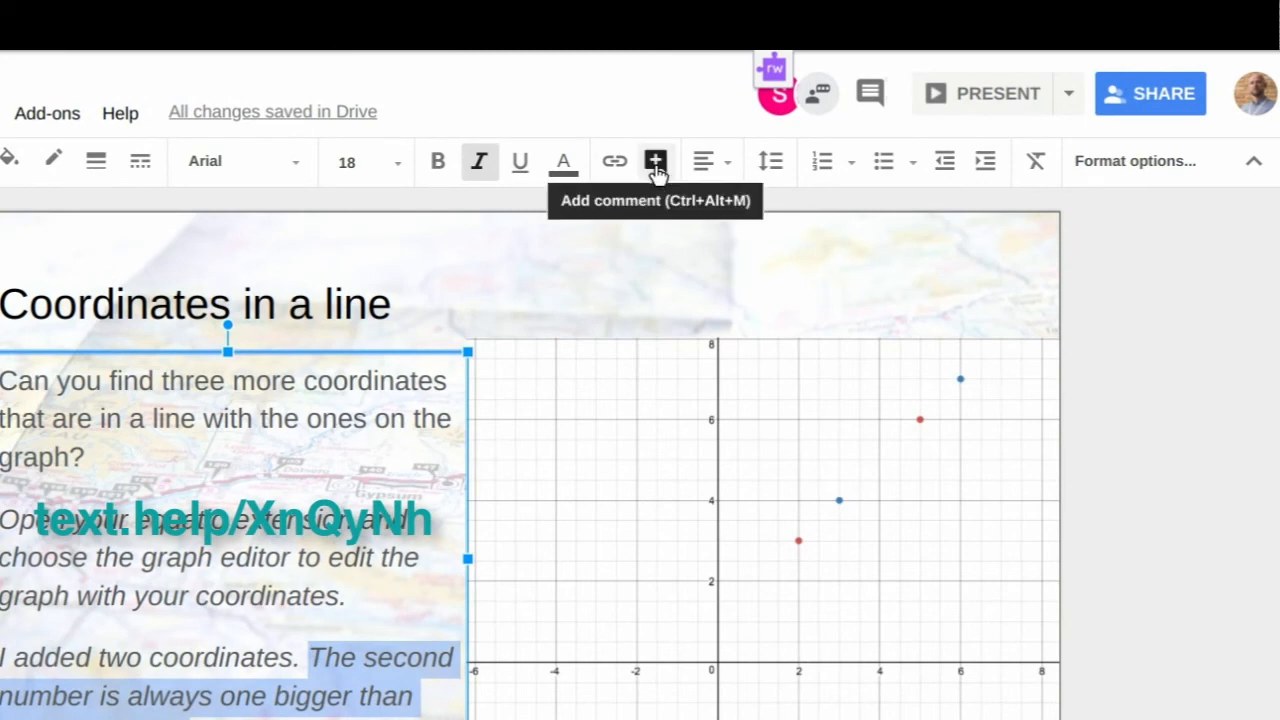
click(655, 163)
text(Great work Sean,)
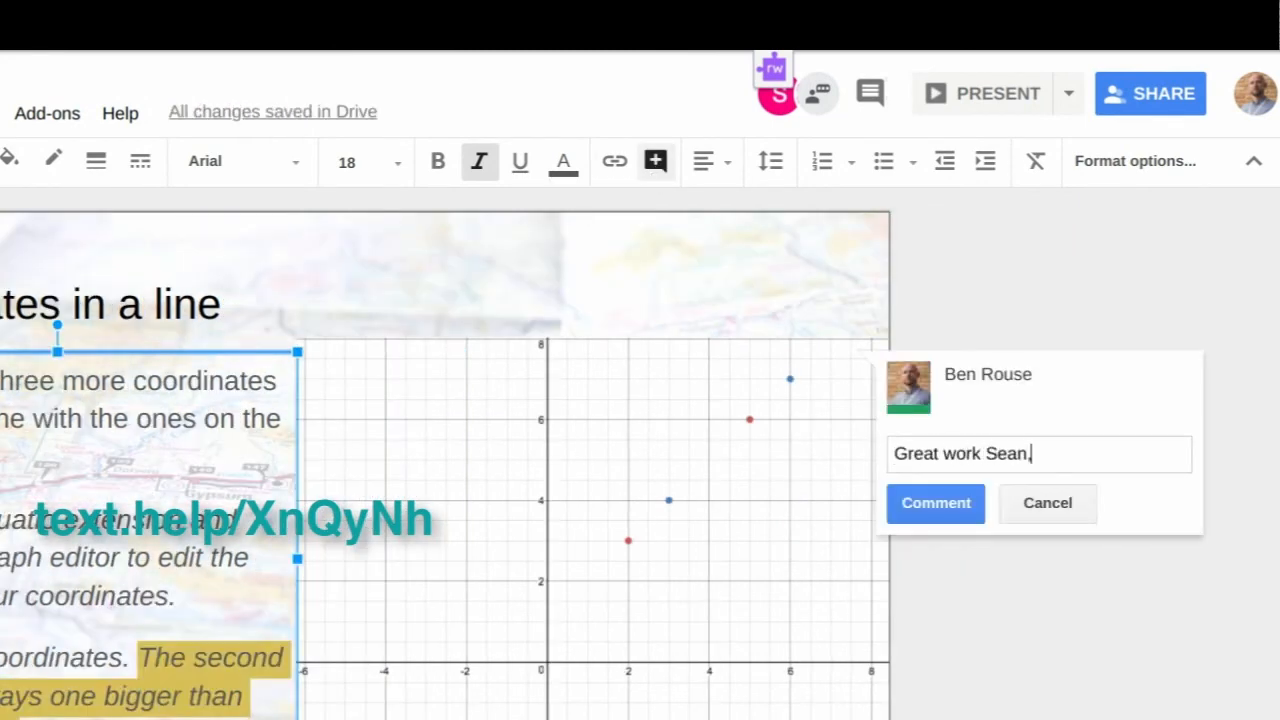
text( but do you remeber the names of the two numbers in a coordinate?)
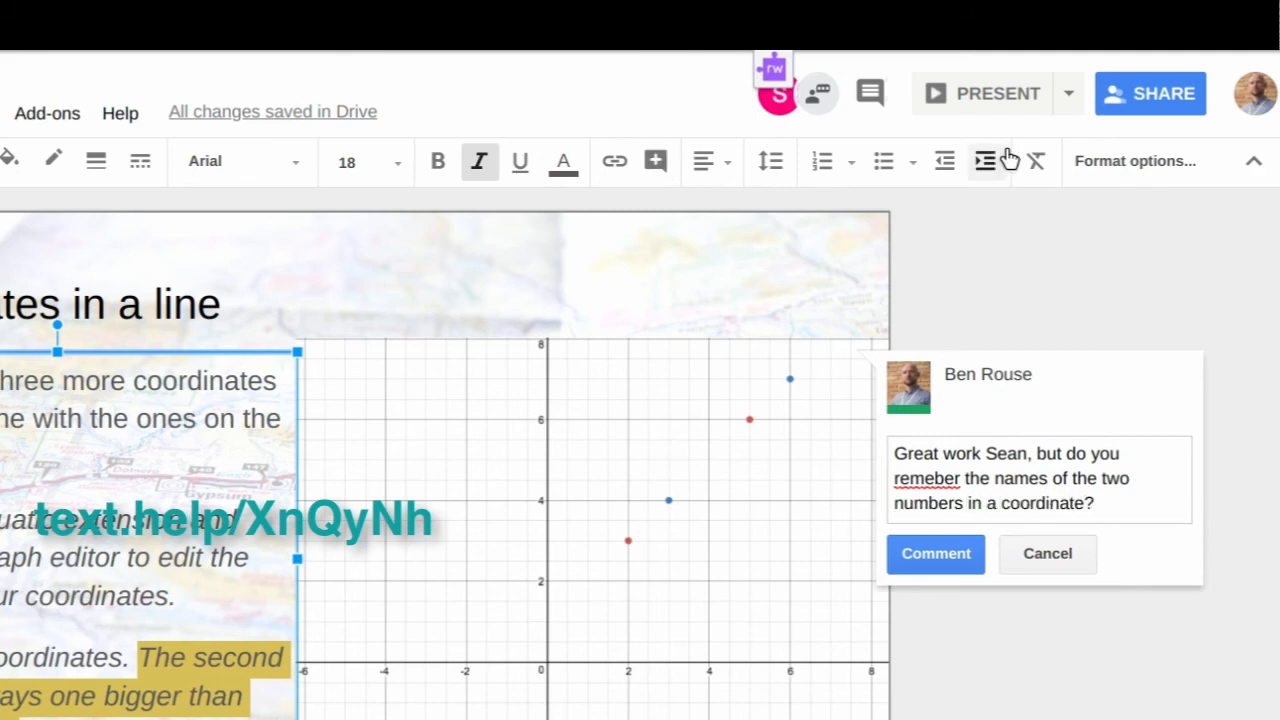
click(932, 478)
text(m)
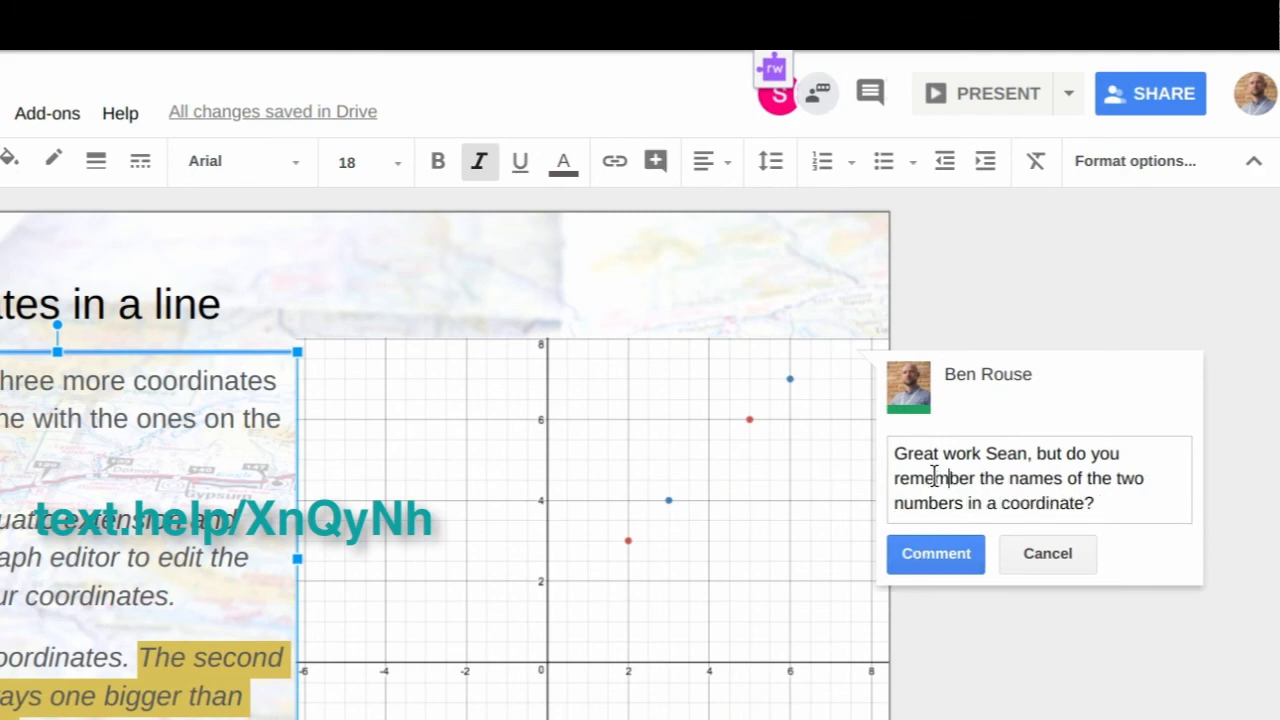
Step: Append "Check back into our lesson slides in Classroom or review your notes in your book." to the comment and post it
click(1100, 503)
text(Check back into our lesson slides in Classroom or review your)
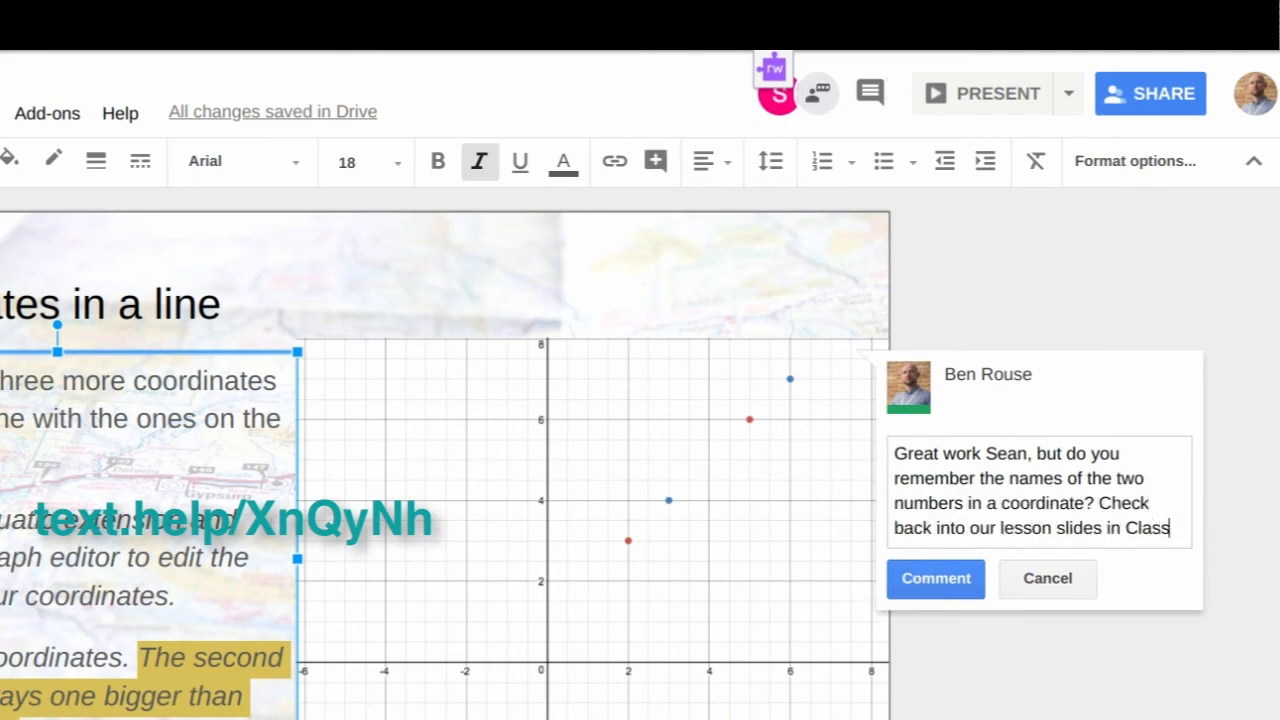
text(our book.)
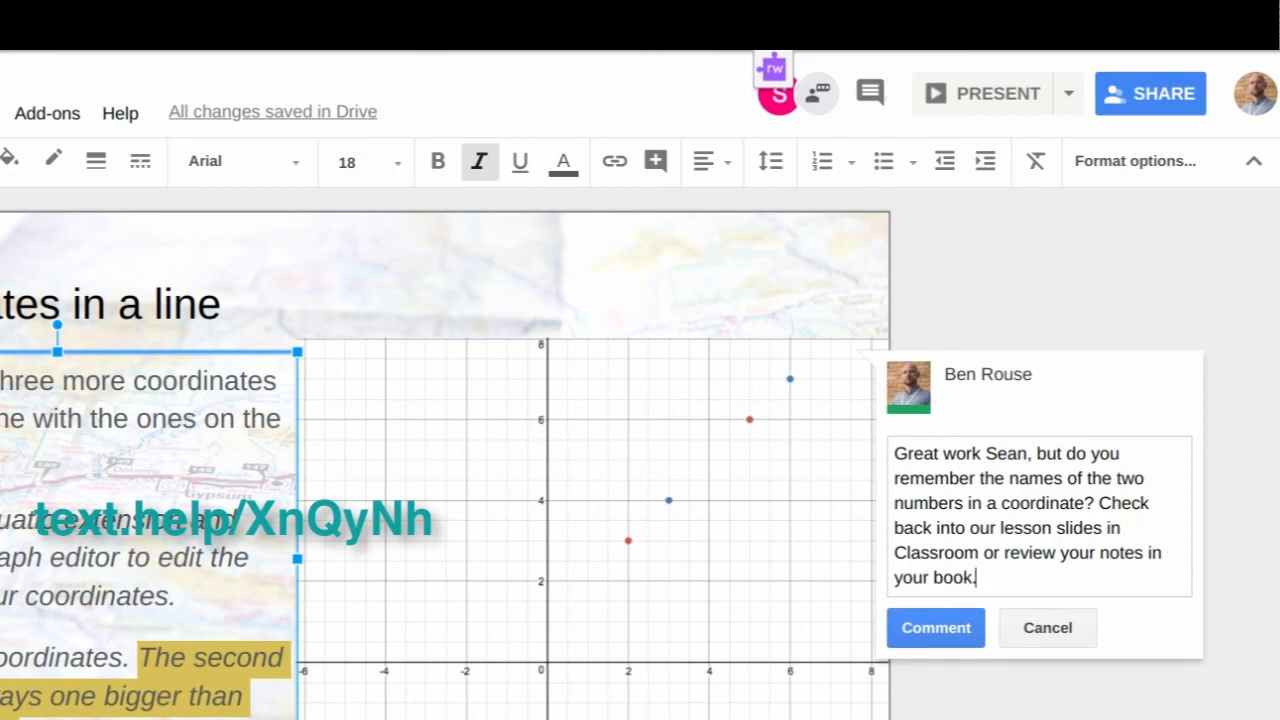
click(938, 628)
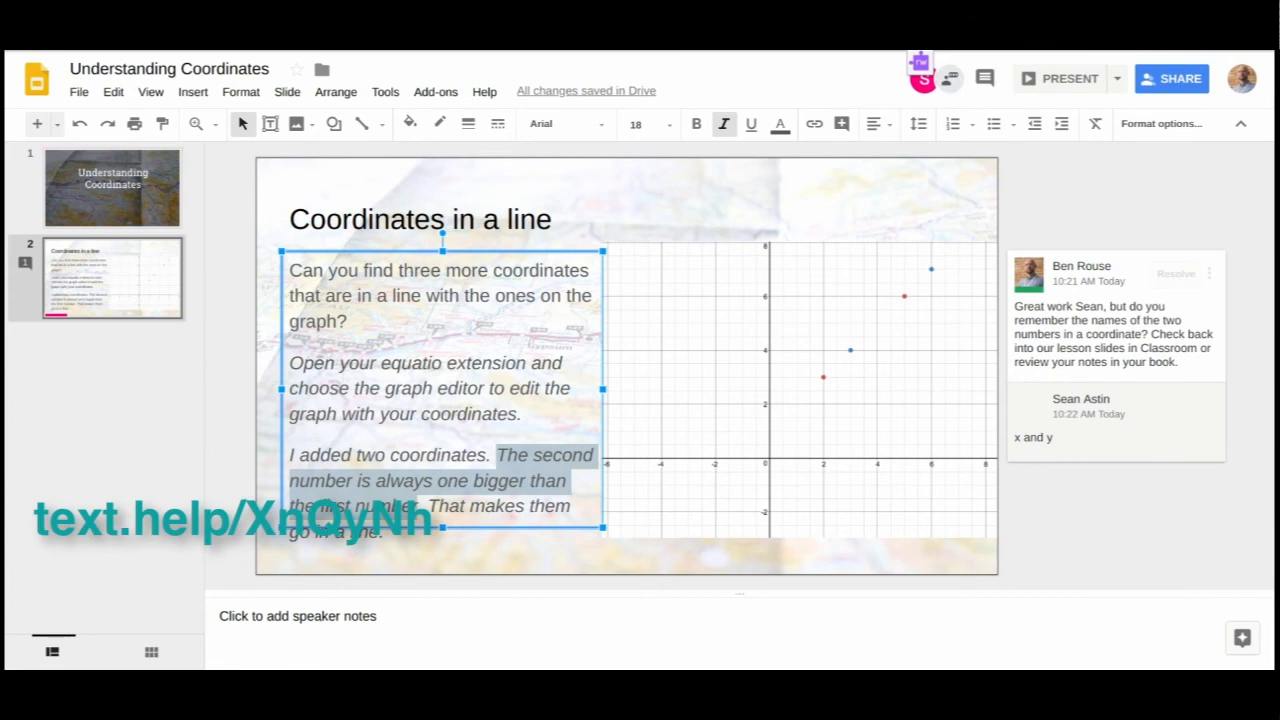
Step: Start a reply in the comment thread below the student's "x and y" answer and +mention the second suggested collaborator
click(1047, 537)
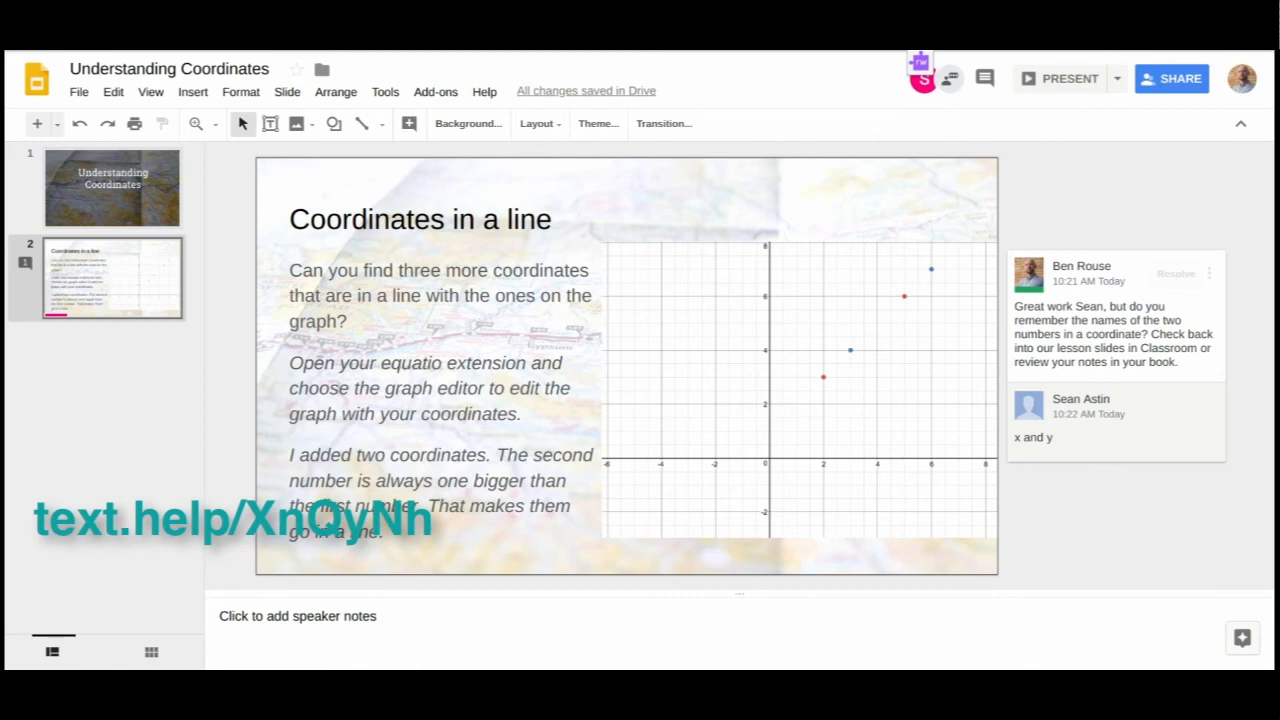
click(1088, 453)
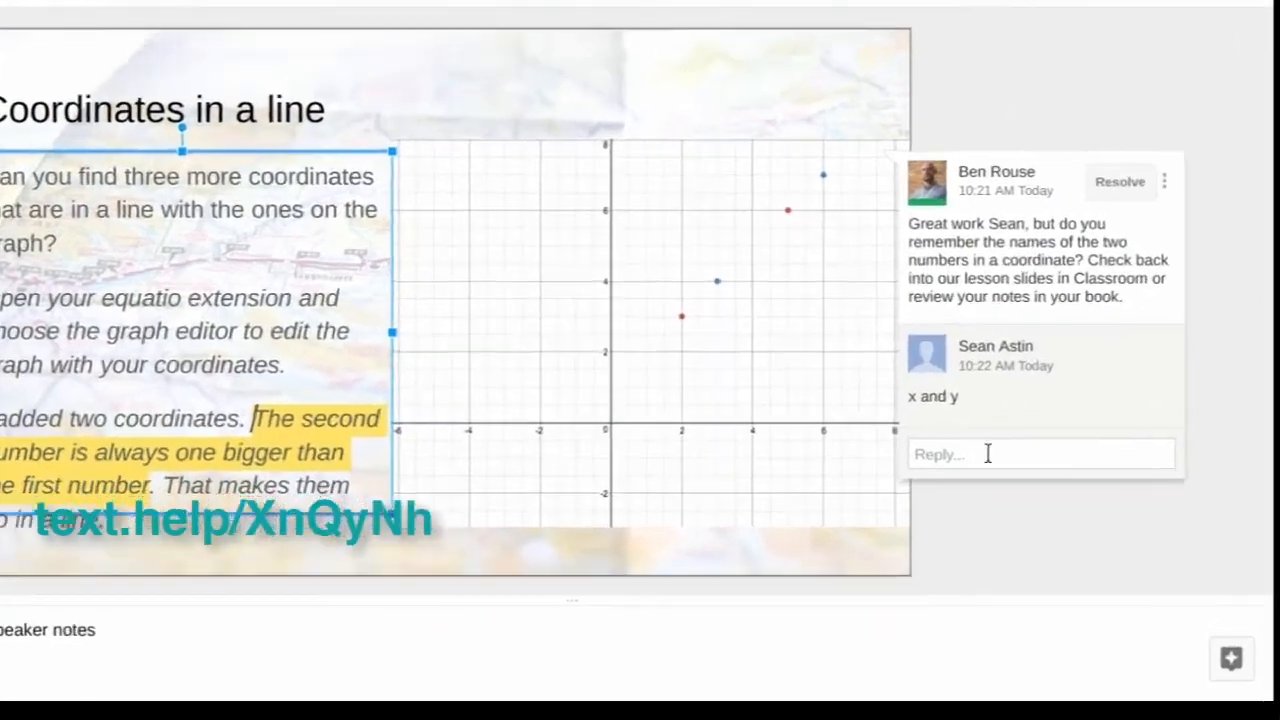
click(1075, 482)
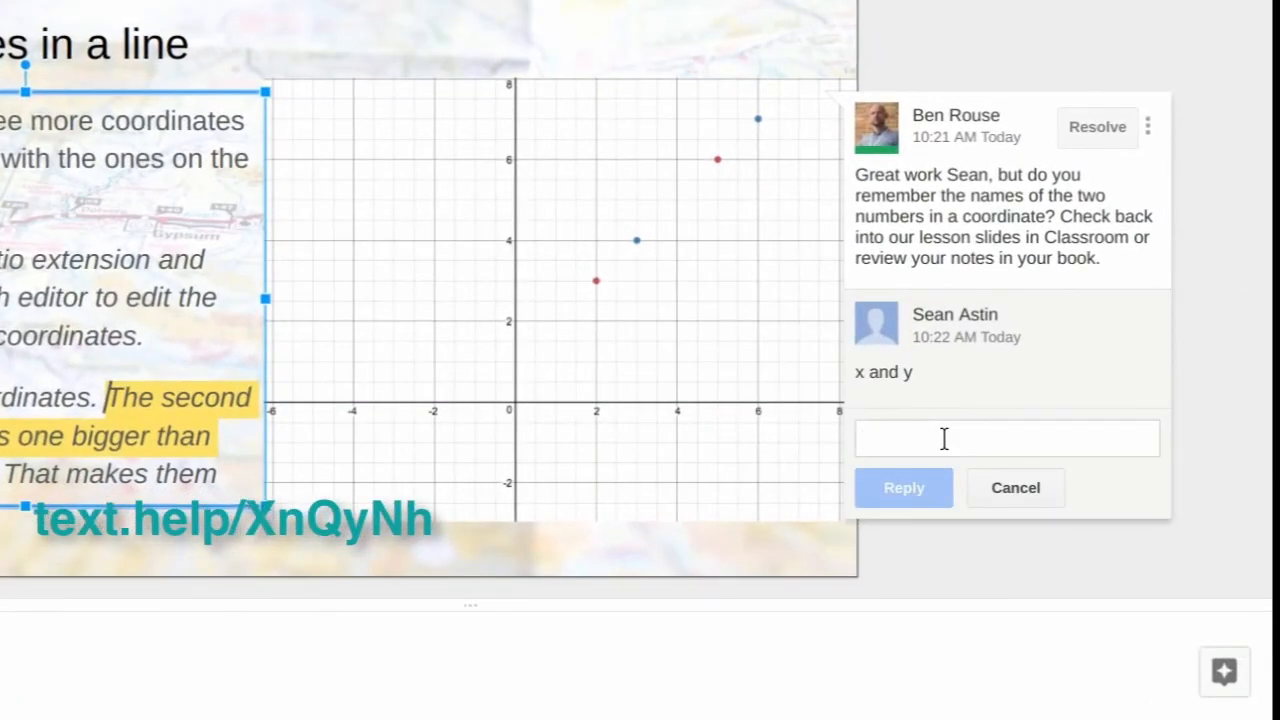
text(+)
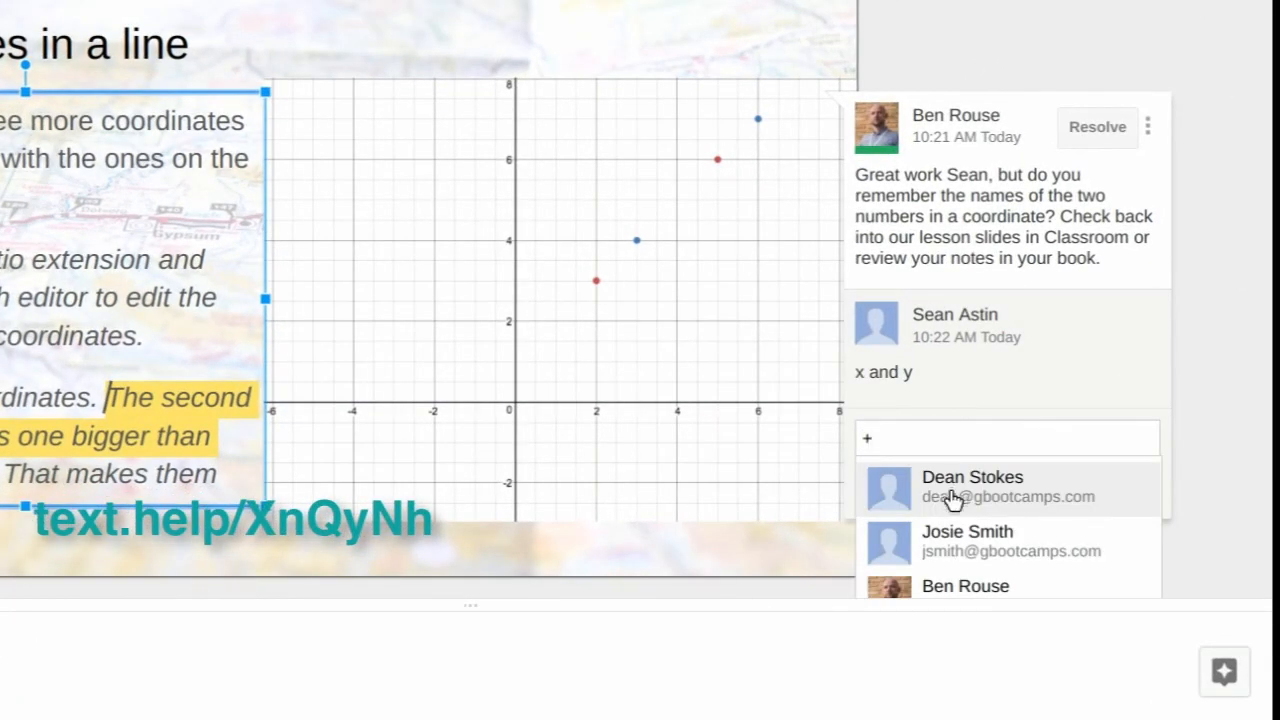
click(955, 543)
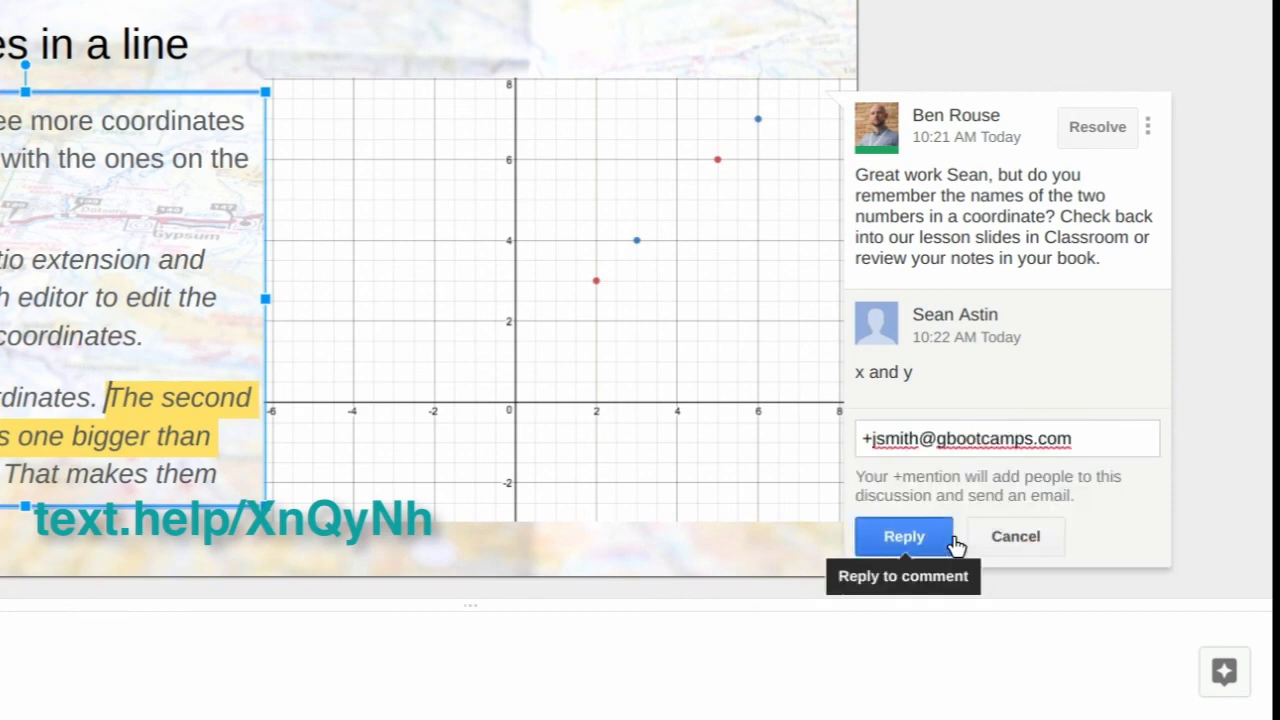
Step: Write in the reply a request to please review the student's work "with three stars and a wish."
text(Pleas)
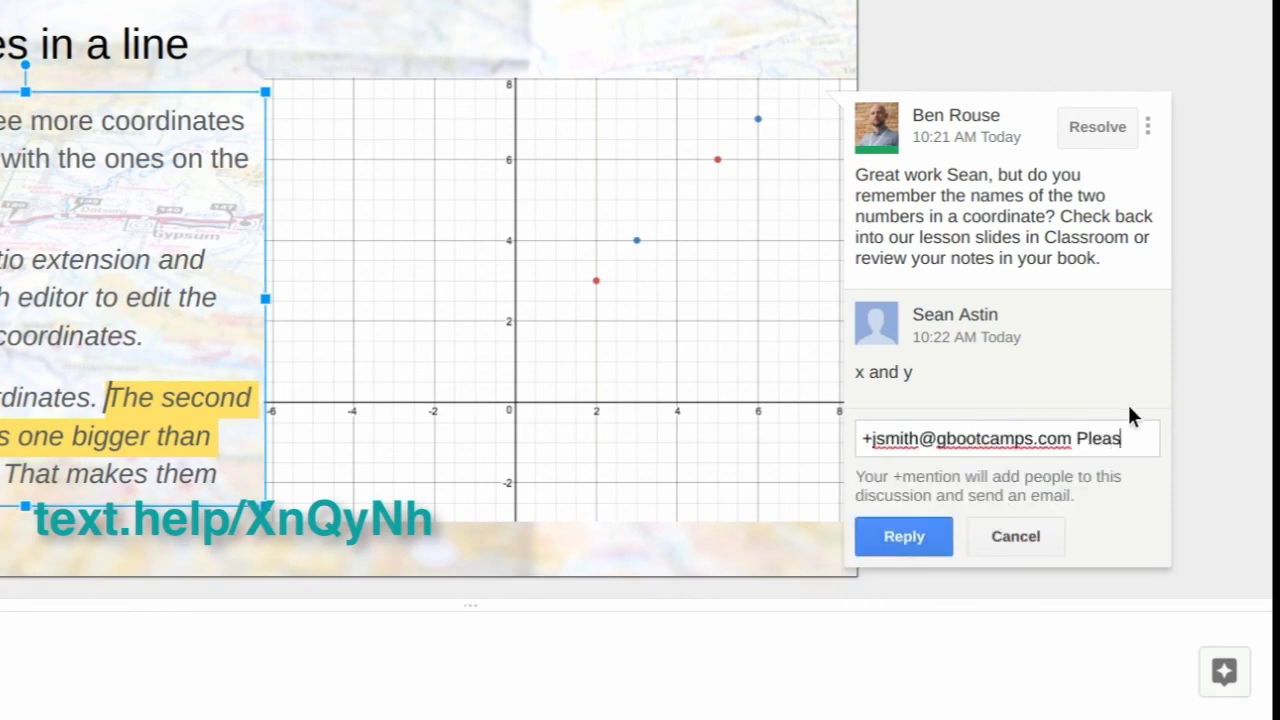
text(e can you review )
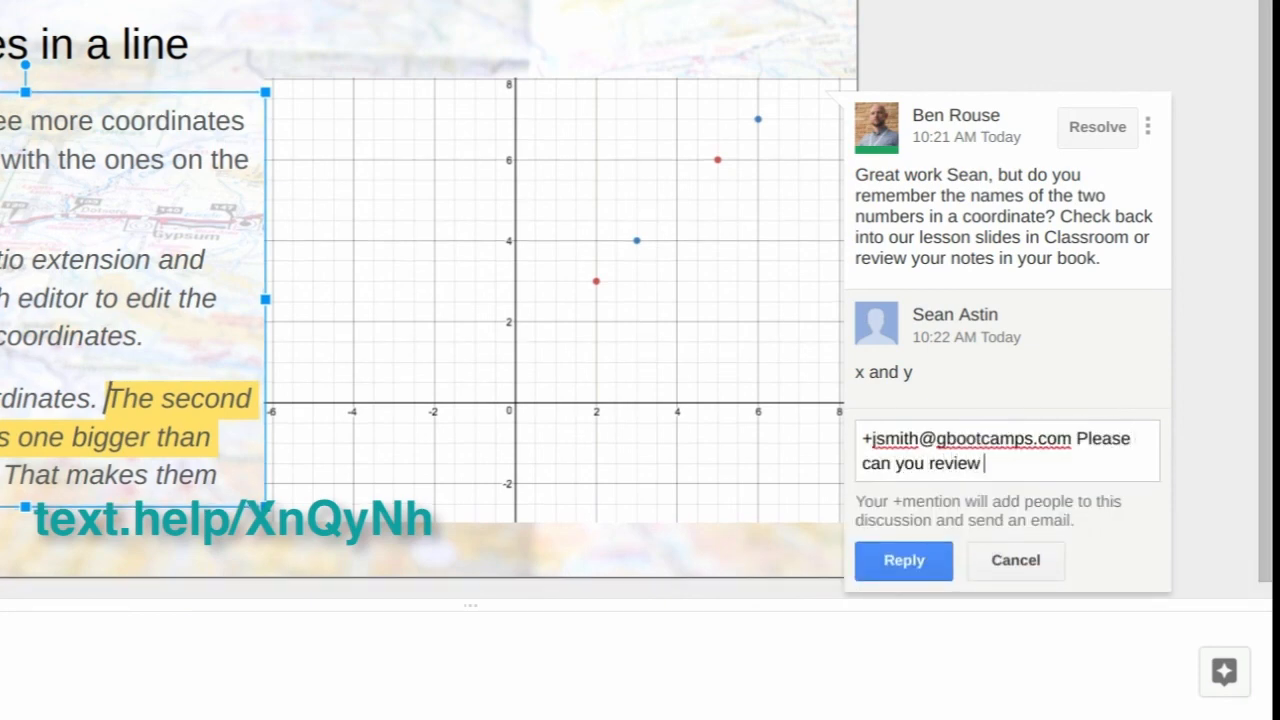
text(Sean's work)
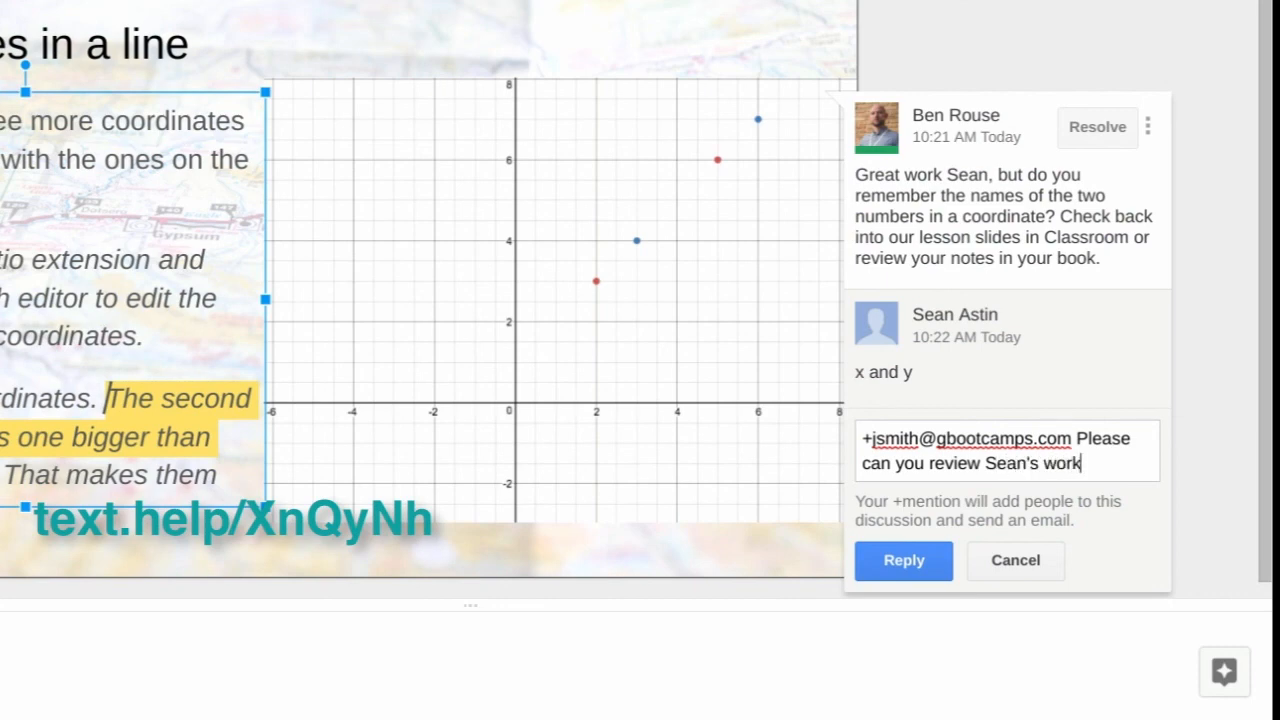
text( with a)
key(BackSpace)
key(BackSpace)
key(BackSpace)
text(h three)
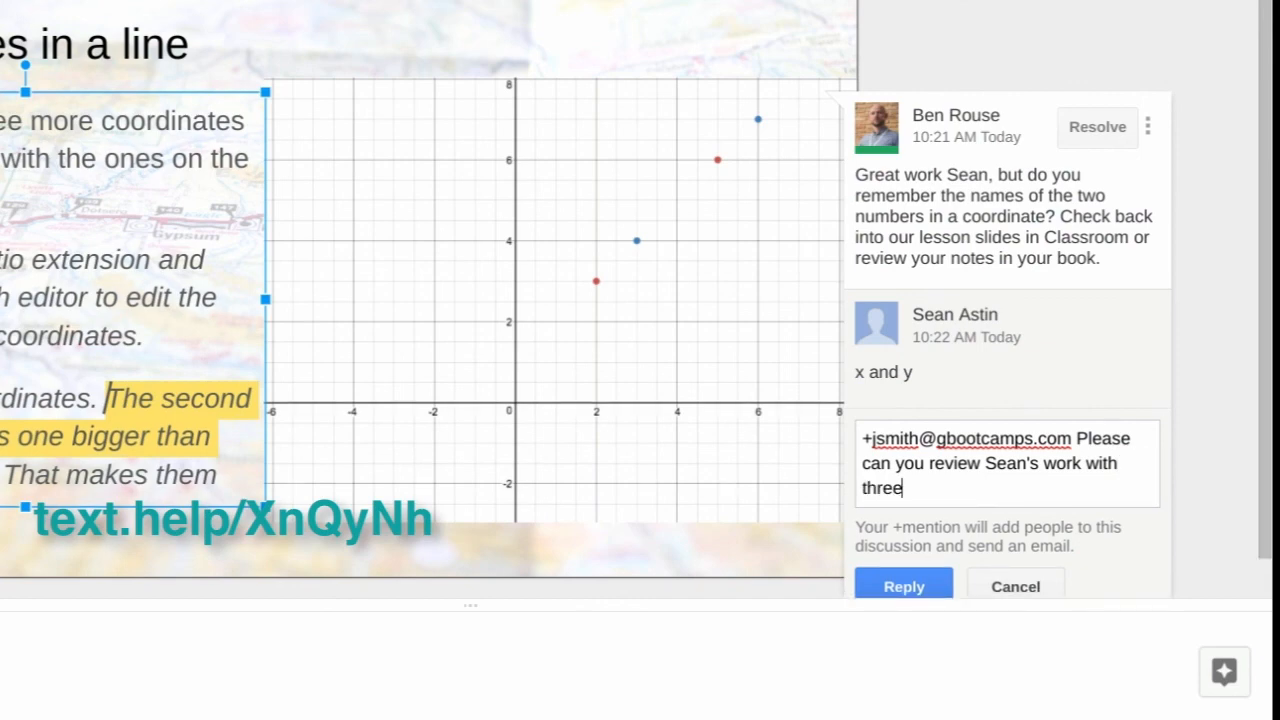
text( stars and a w)
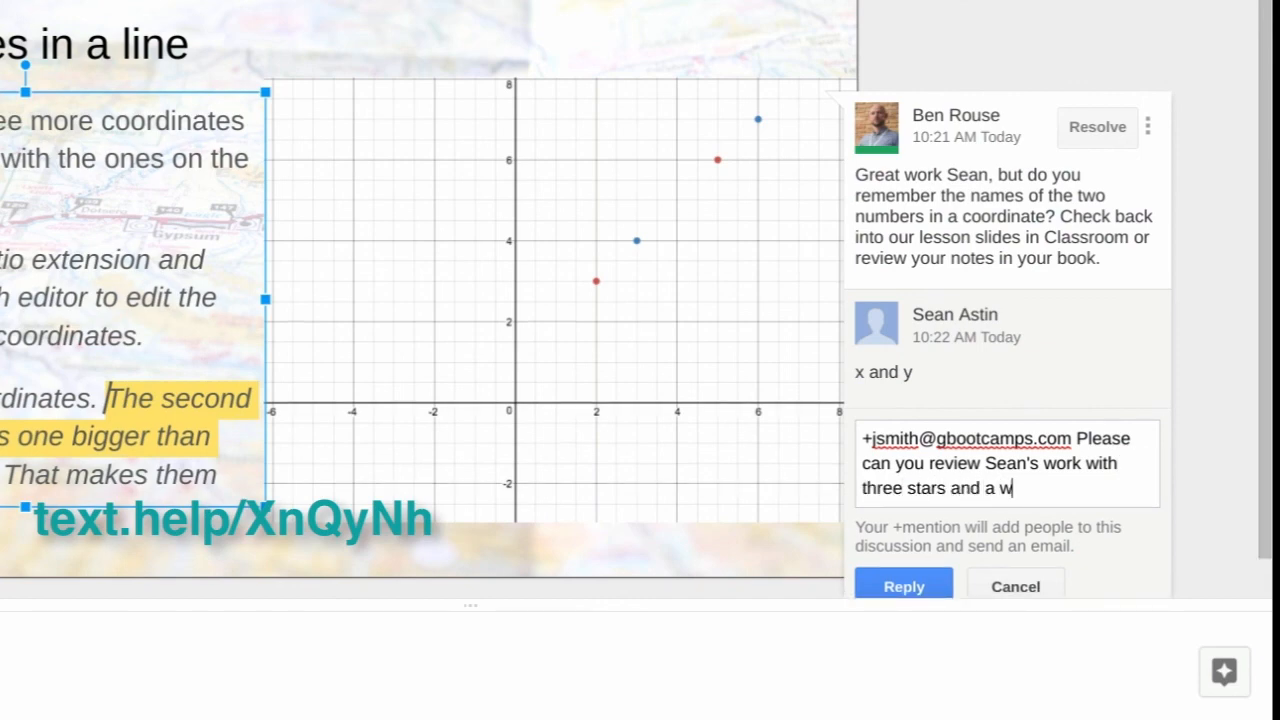
text(ish.)
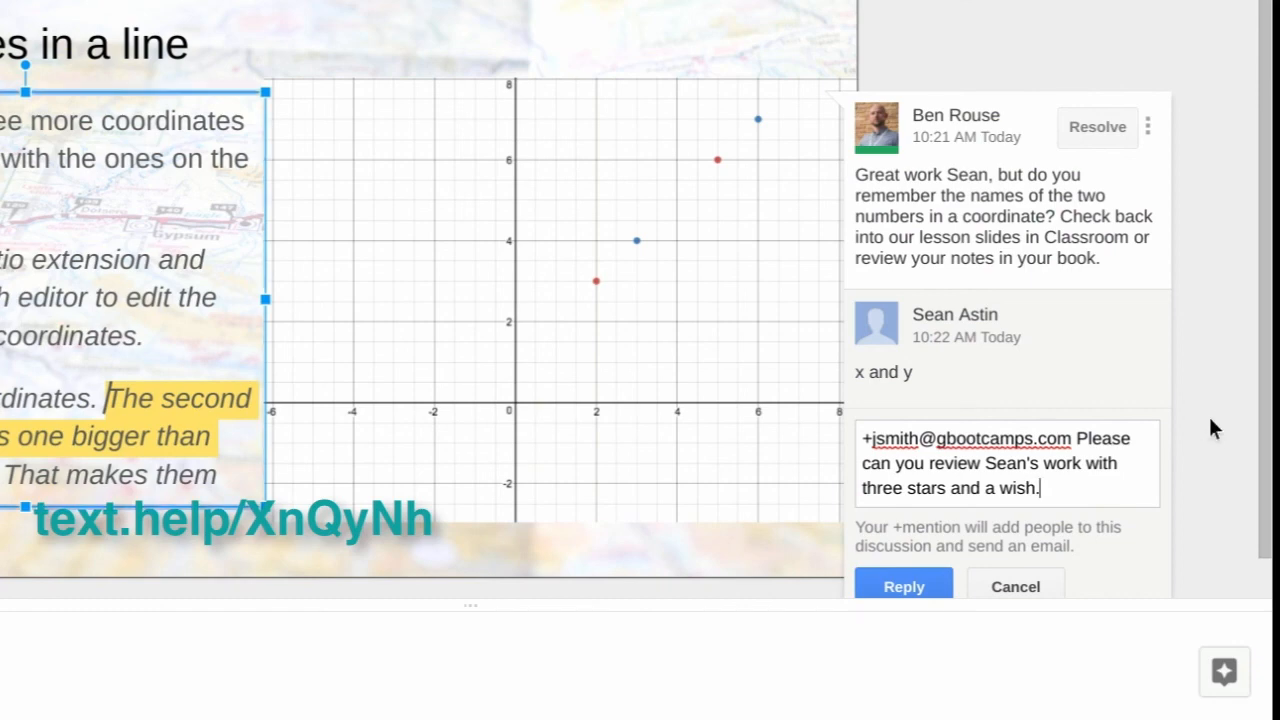
Step: Post the reply, giving comment access only to the people mentioned, and deselect the slide's text box
scroll(1208, 416, down, 1)
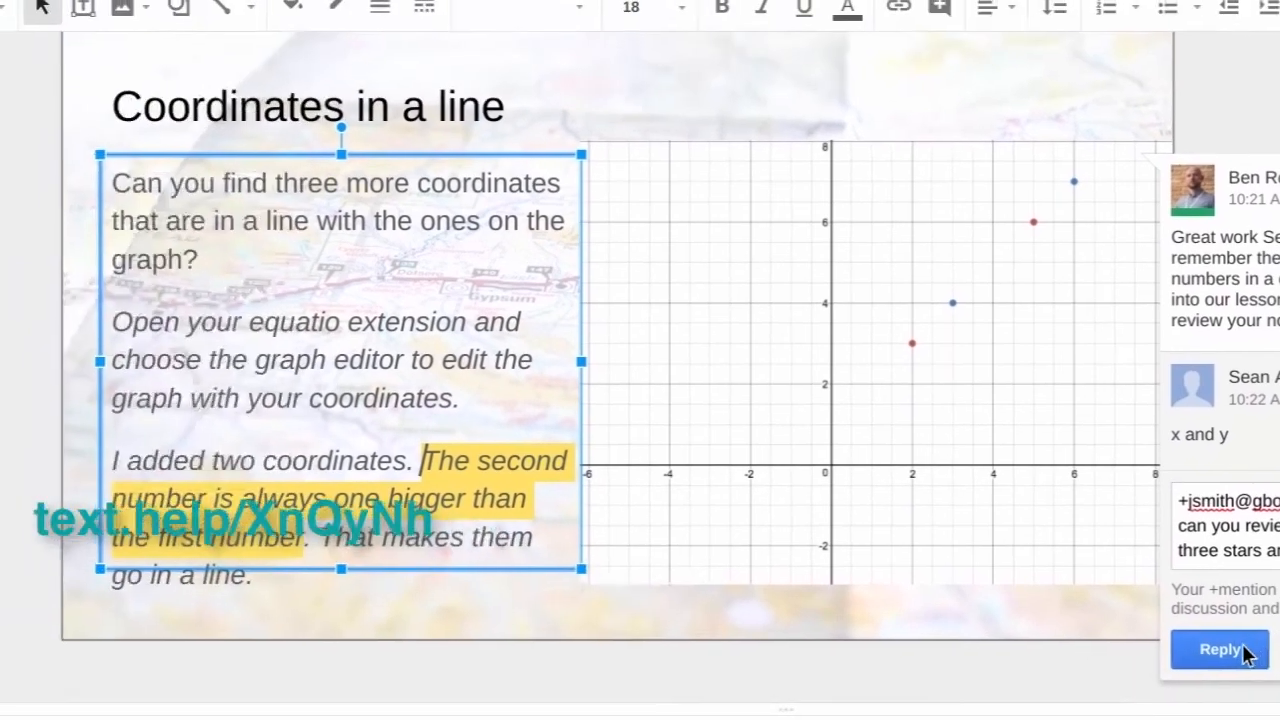
click(920, 546)
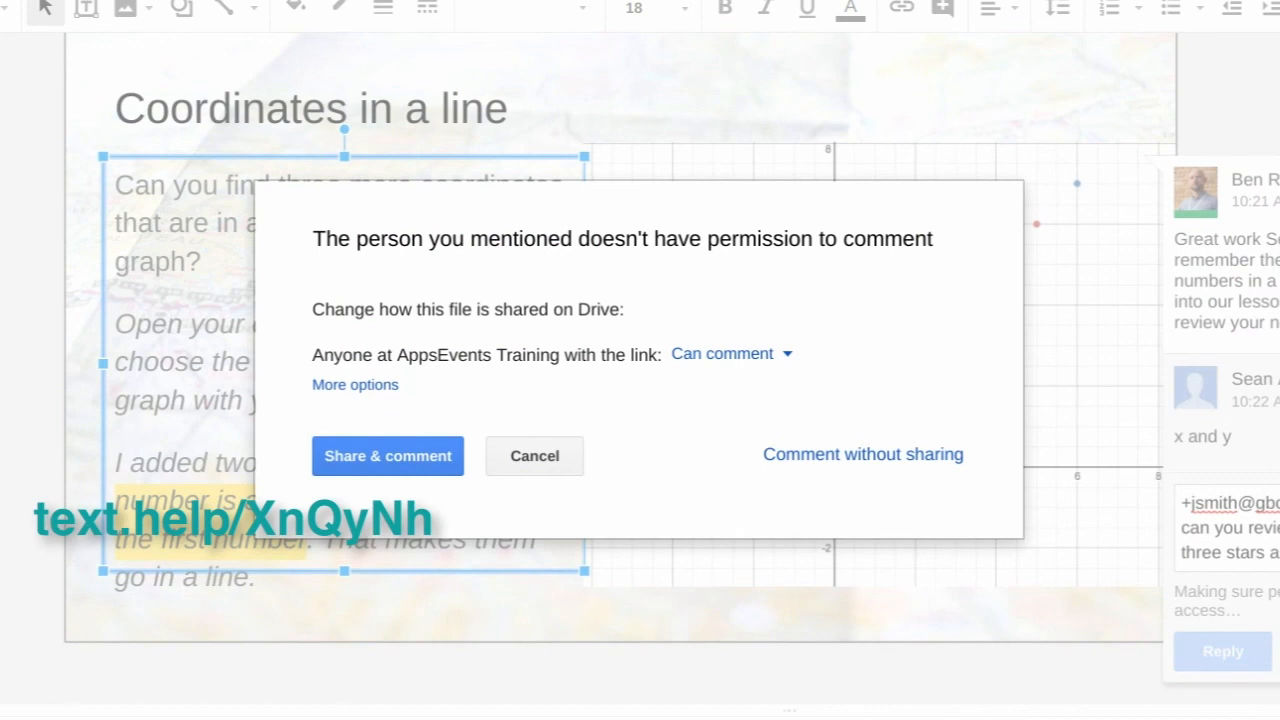
click(355, 385)
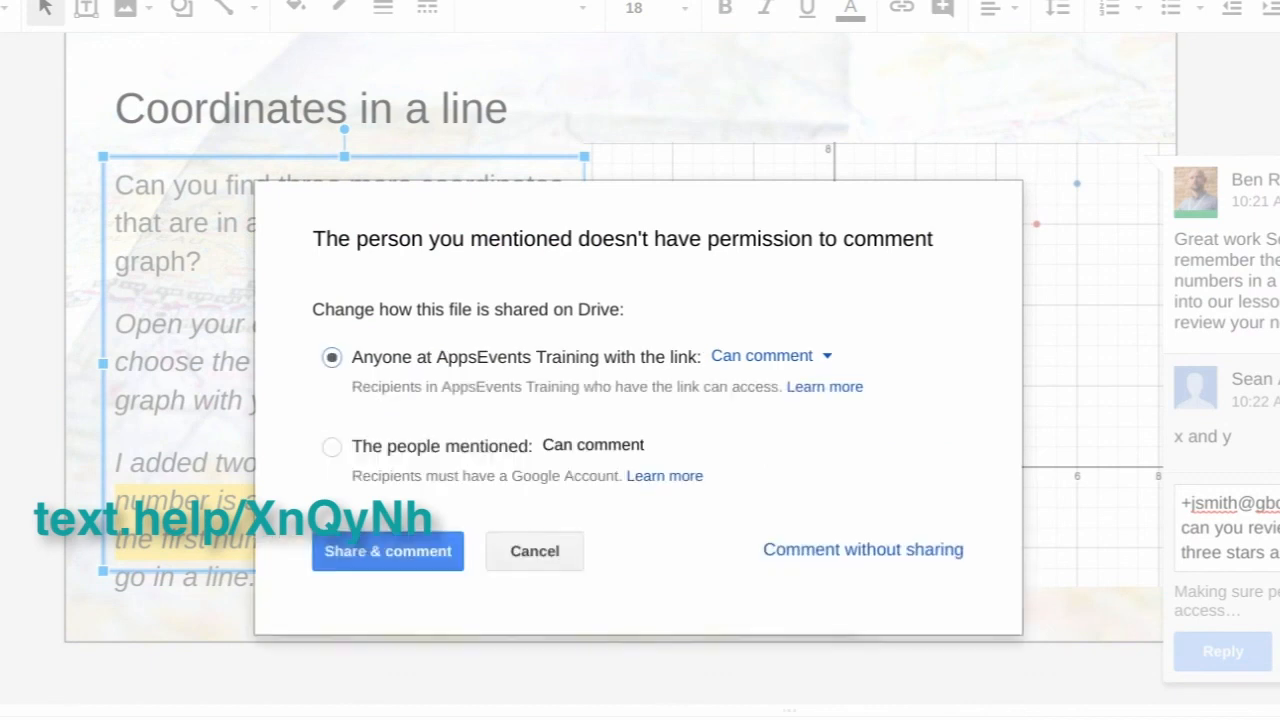
click(332, 447)
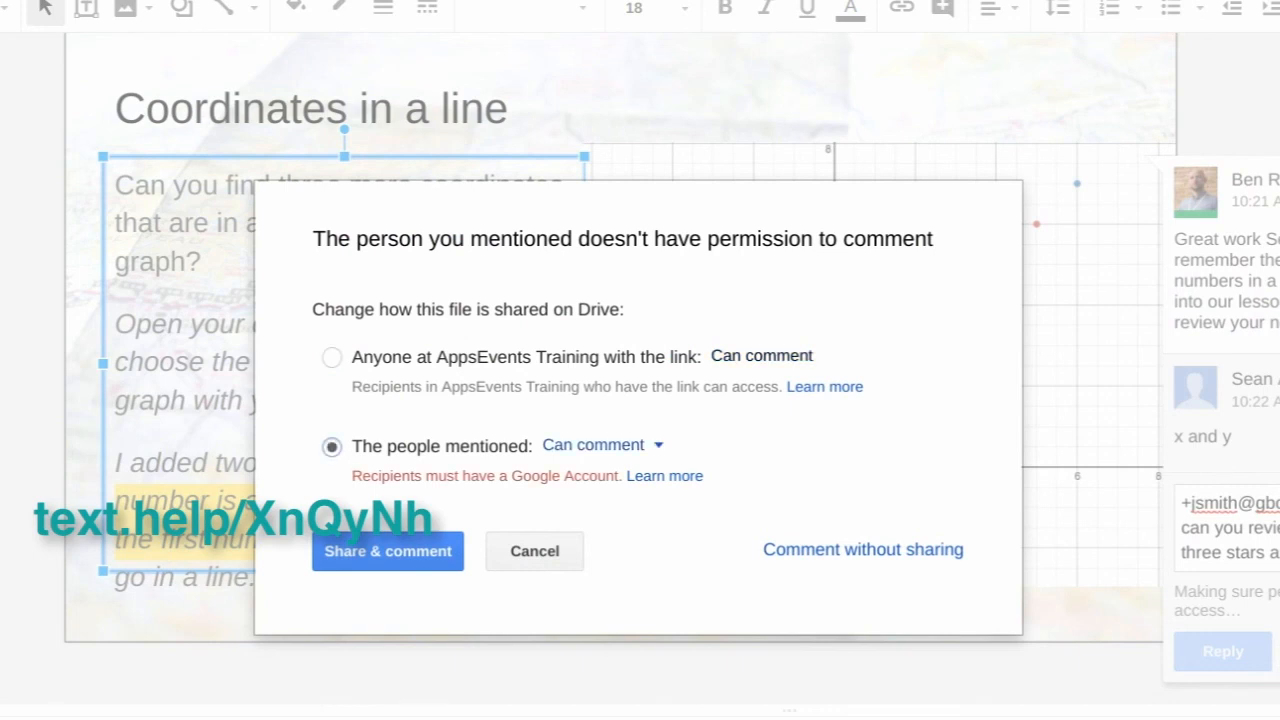
click(388, 551)
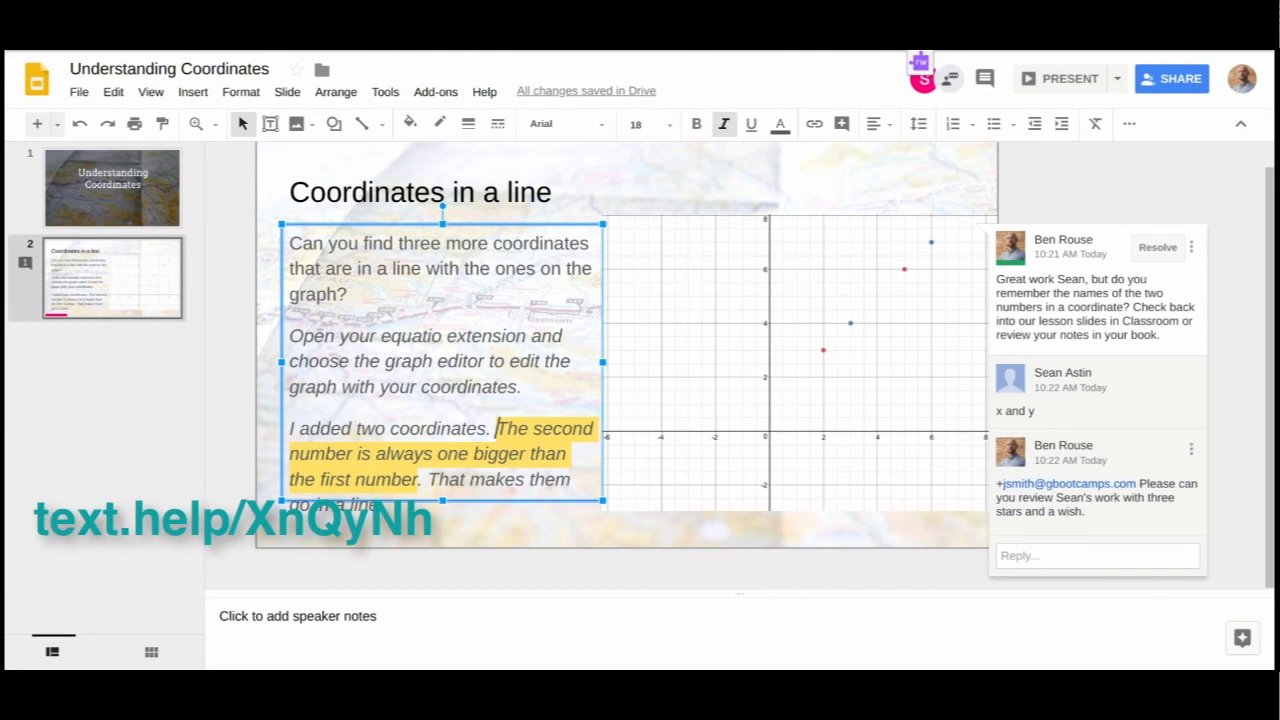
click(981, 547)
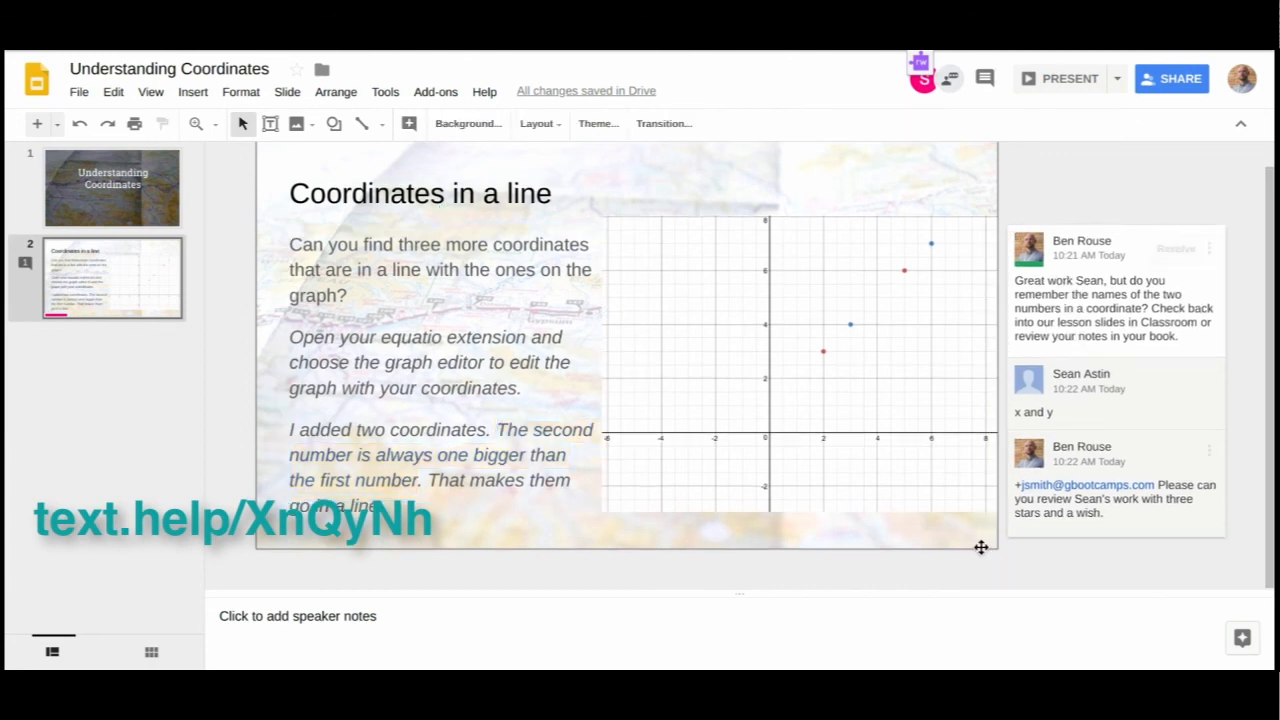